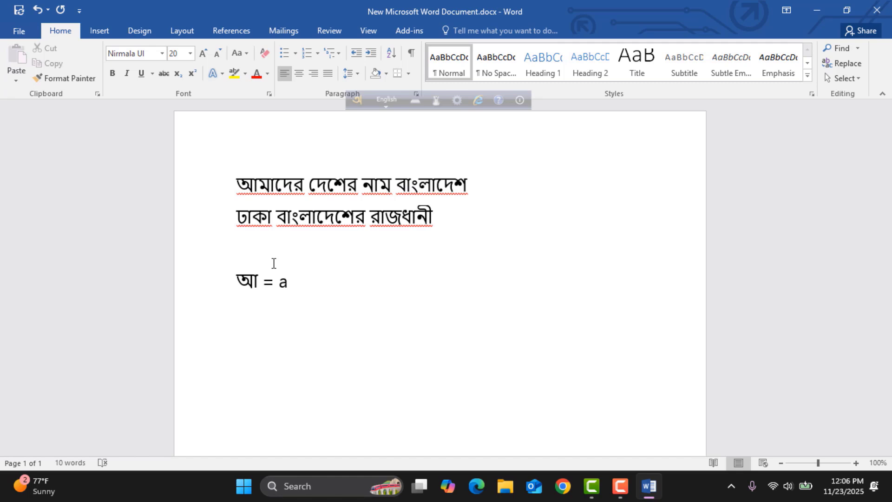
Add the line "মা = ma" and begin a "ঢাকা =" line below it, switching between Bangla and English input.
type("ma =")
type(" ma")
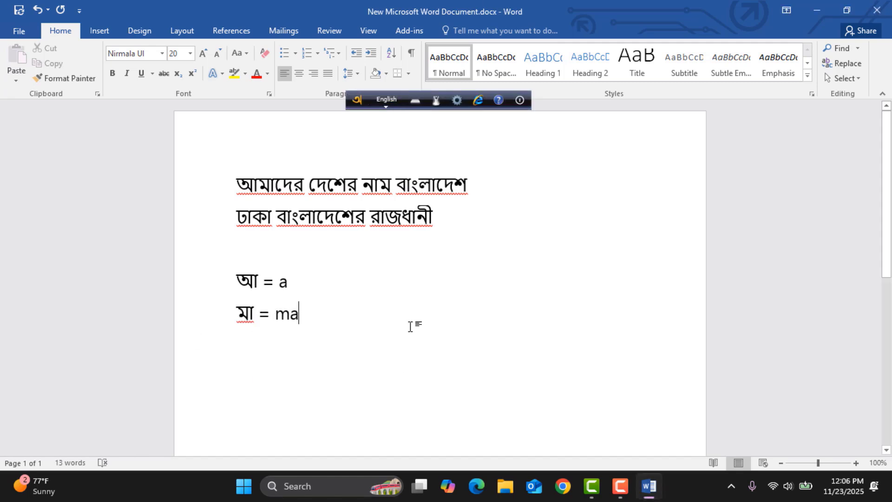
key("Return")
key("F12")
type("Dhaka =")
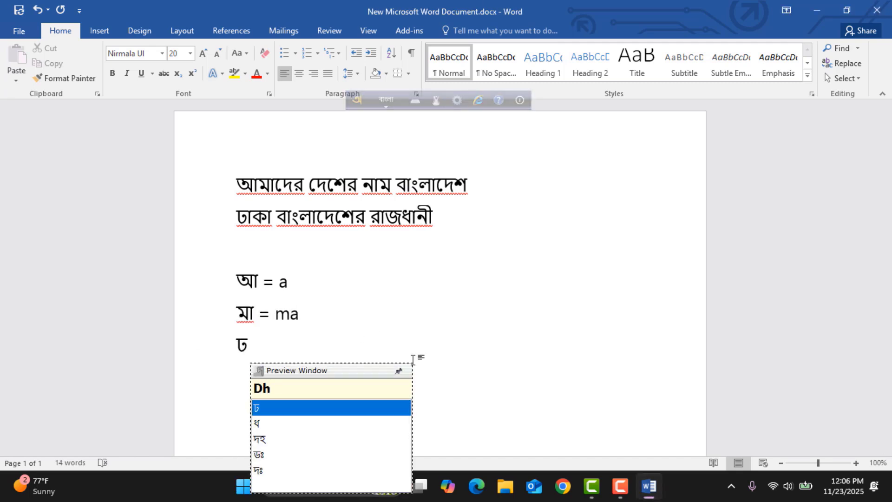
key("F12")
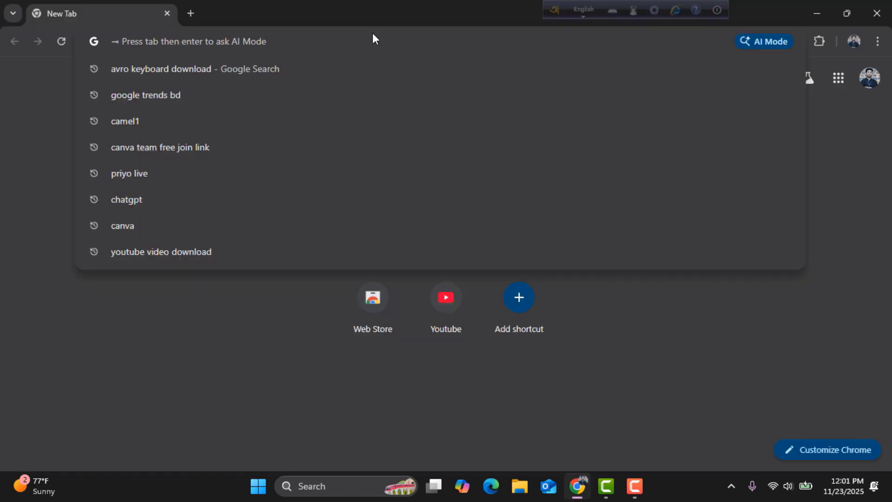
Search Google for "avro keyboard download" and open OmicronLab's Avro Keyboard download page.
type("abro")
key("BackSpace")
key("BackSpace")
key("BackSpace")
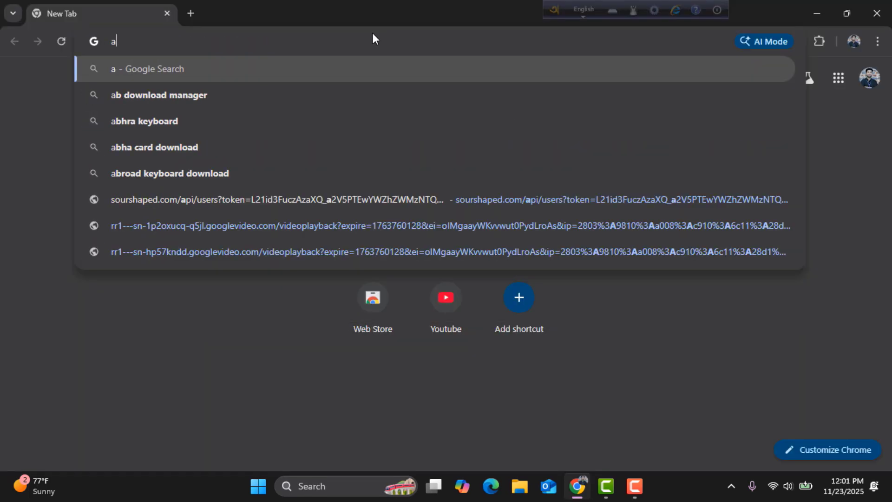
type("vro")
key("Return")
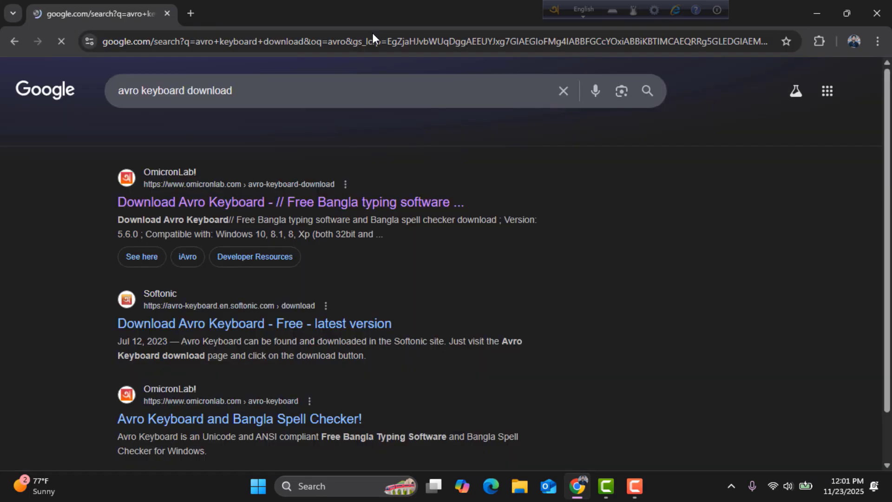
left_click(290, 204)
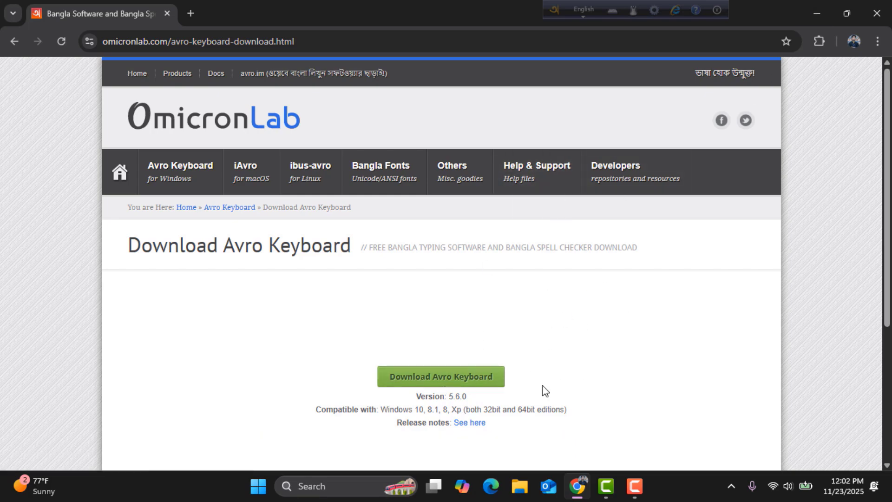
Open This PC in File Explorer and exit the running Avro Keyboard program.
left_click(516, 496)
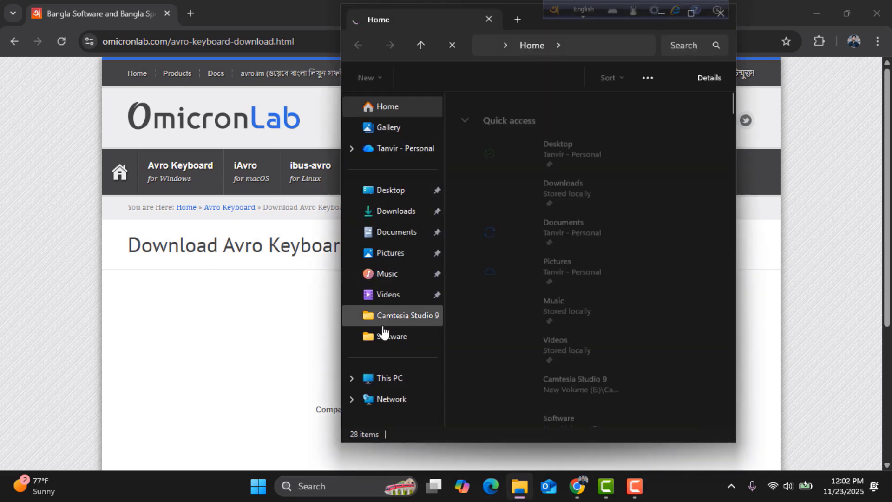
left_click(391, 377)
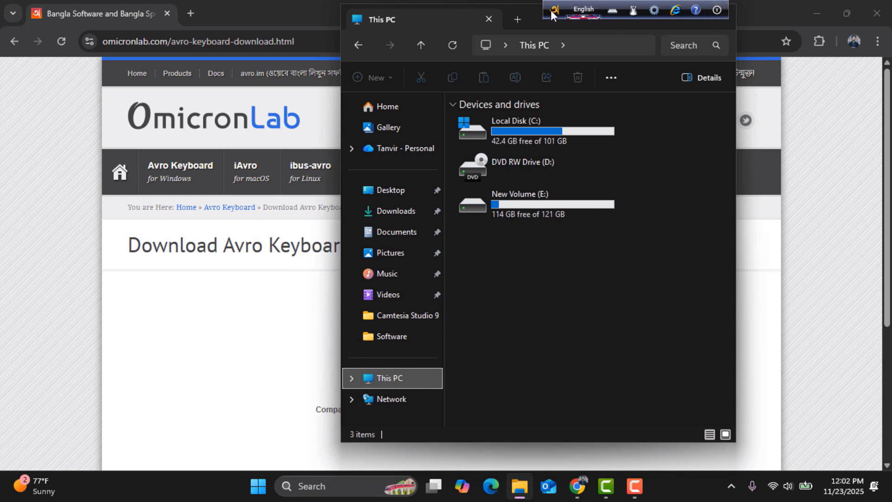
left_click(718, 11)
left_click(729, 39)
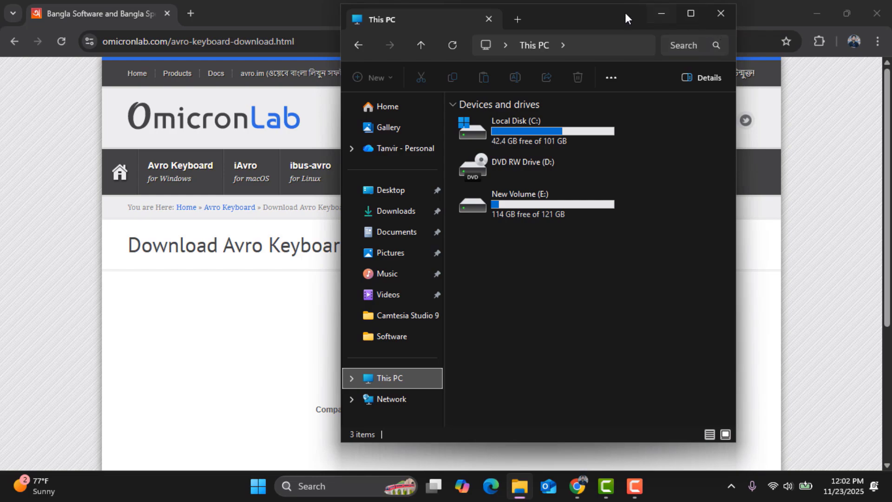
Maximize File Explorer and open the Avro software folder inside the Software folder on New Volume (E:).
left_click(691, 14)
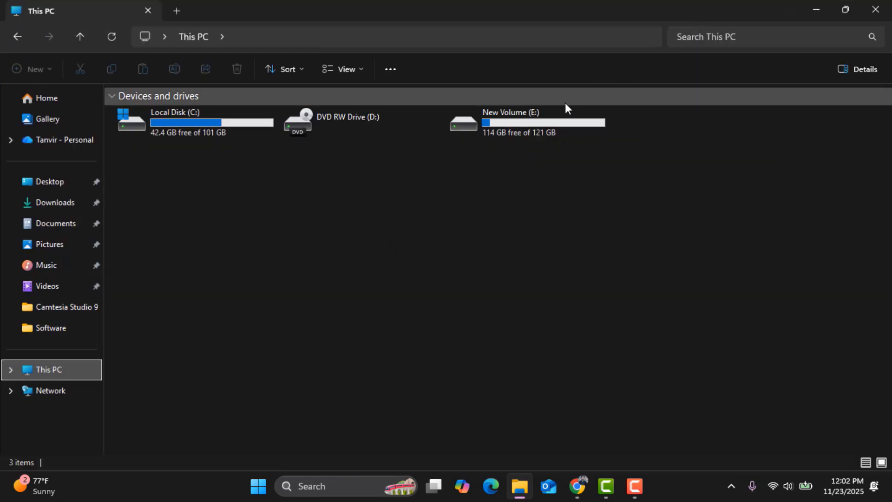
double_click(537, 127)
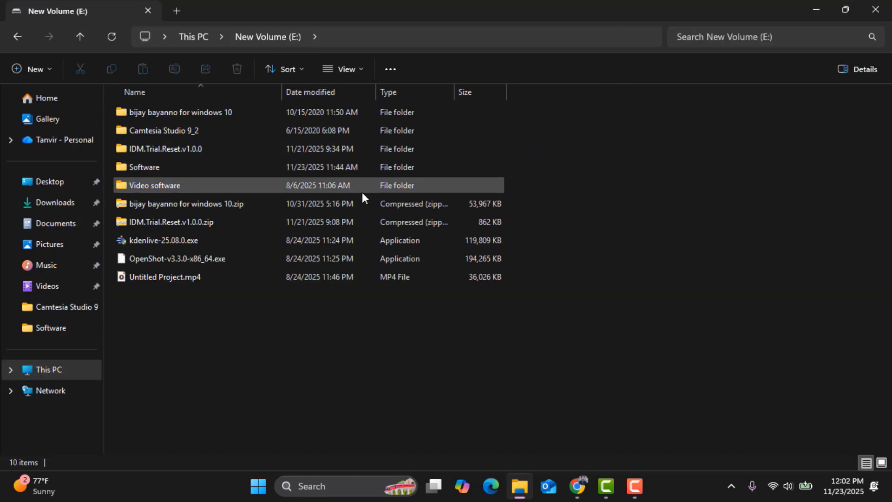
double_click(361, 171)
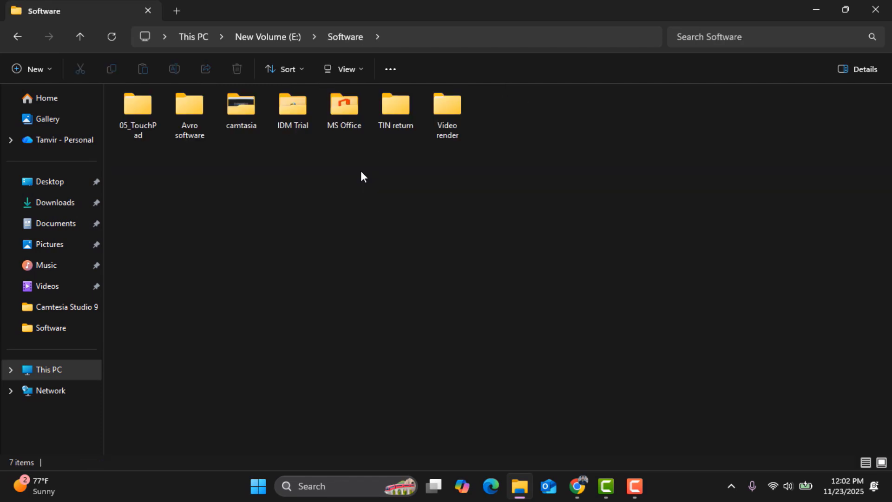
double_click(168, 102)
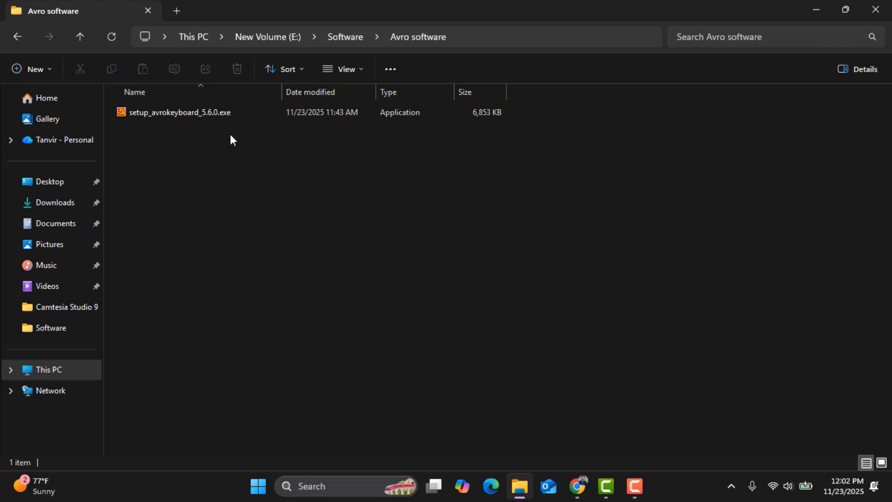
Run setup_avrokeyboard_5.6.0.exe, accepting the license agreement and keeping the default options, and finish the installation.
left_click(213, 113)
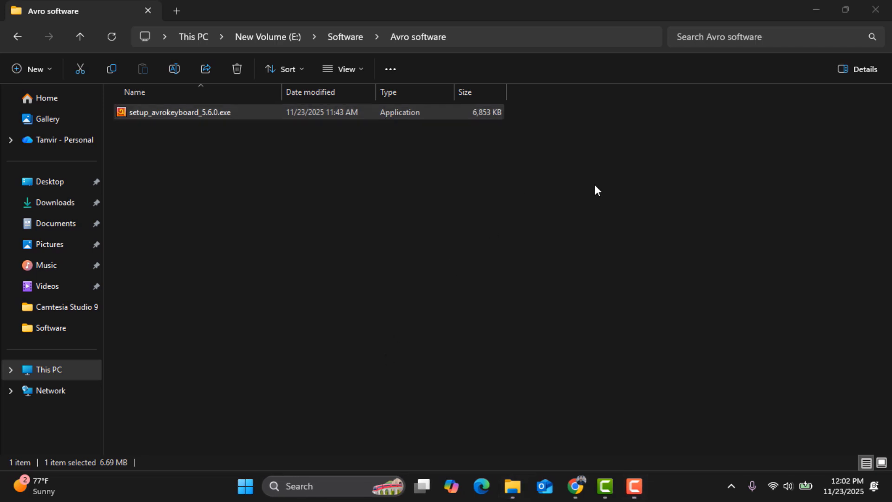
left_click(514, 347)
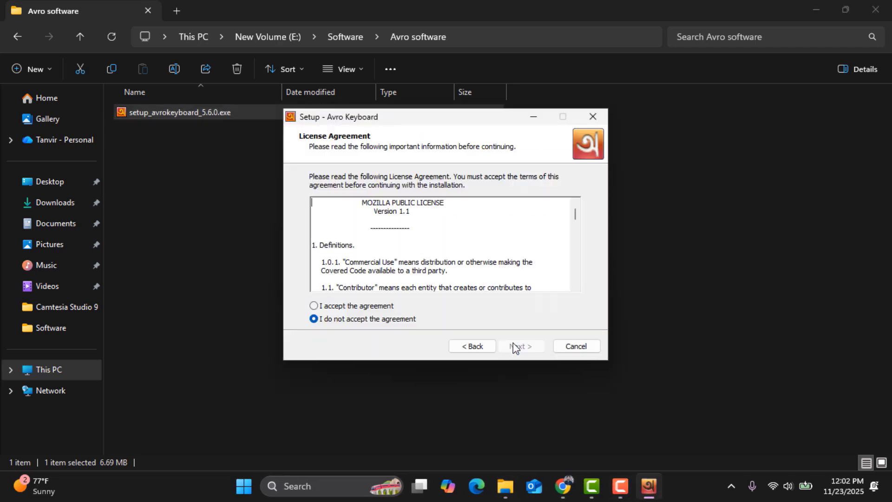
left_click(408, 306)
left_click(525, 347)
left_click(525, 348)
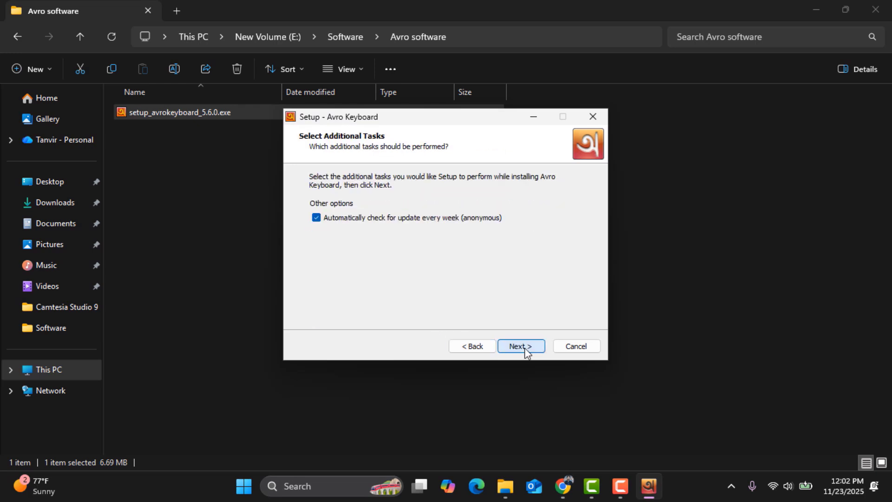
left_click(525, 347)
left_click(525, 348)
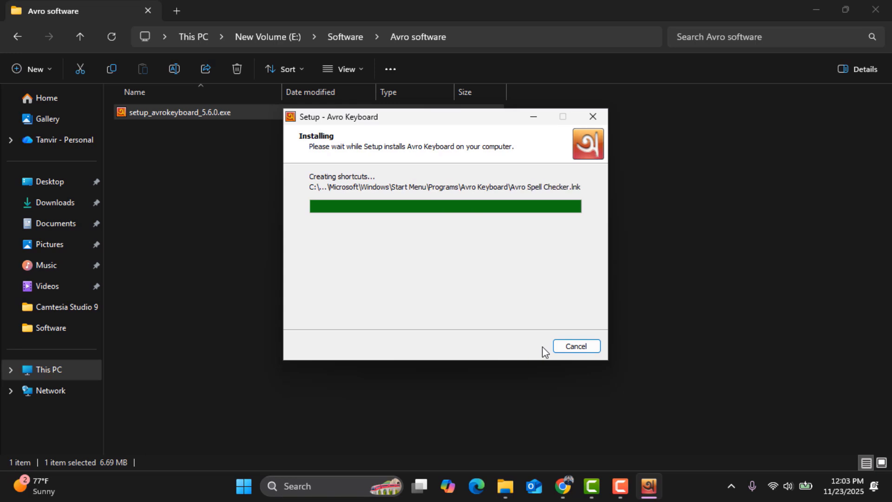
left_click(526, 344)
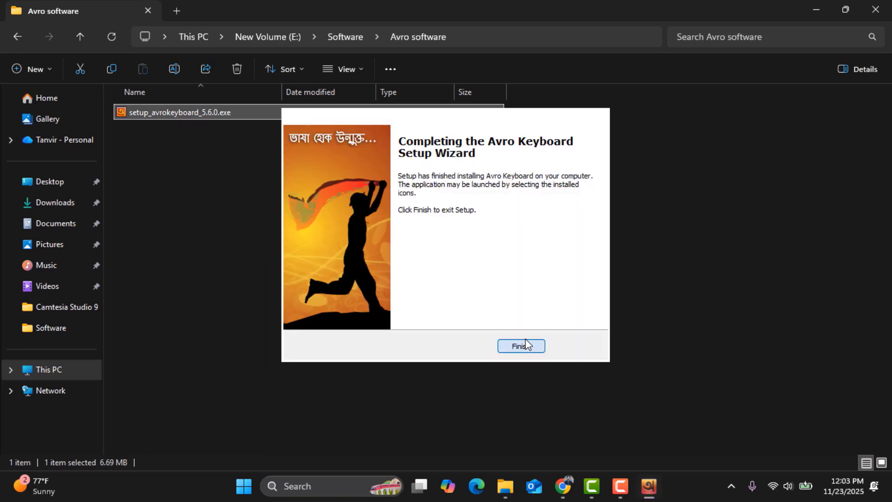
Close the File Explorer and Chrome windows and launch Avro Keyboard from its desktop shortcut.
left_click(875, 9)
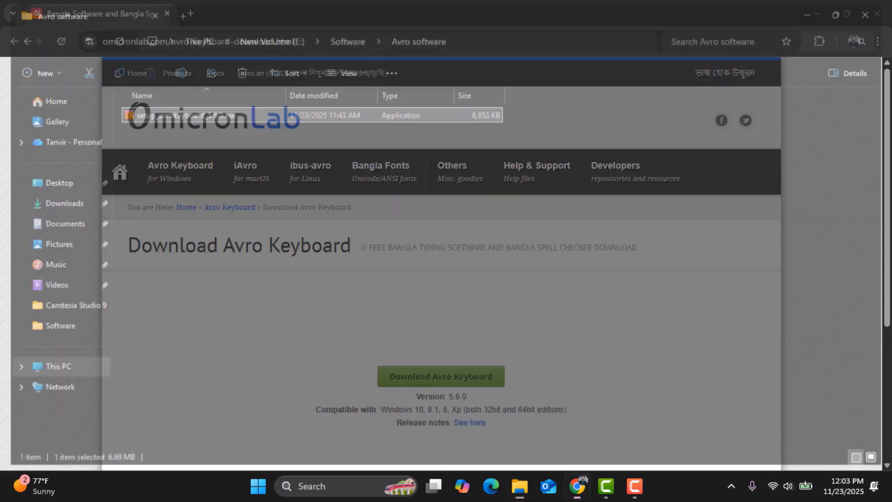
left_click(876, 9)
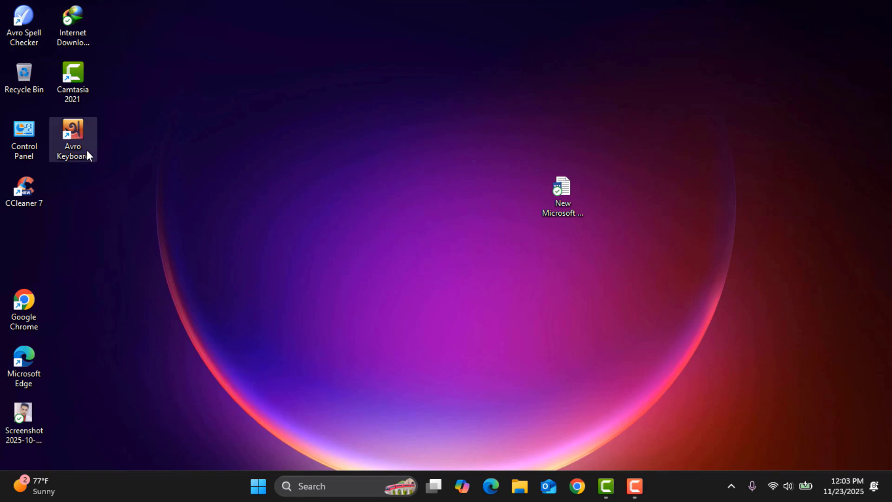
double_click(74, 139)
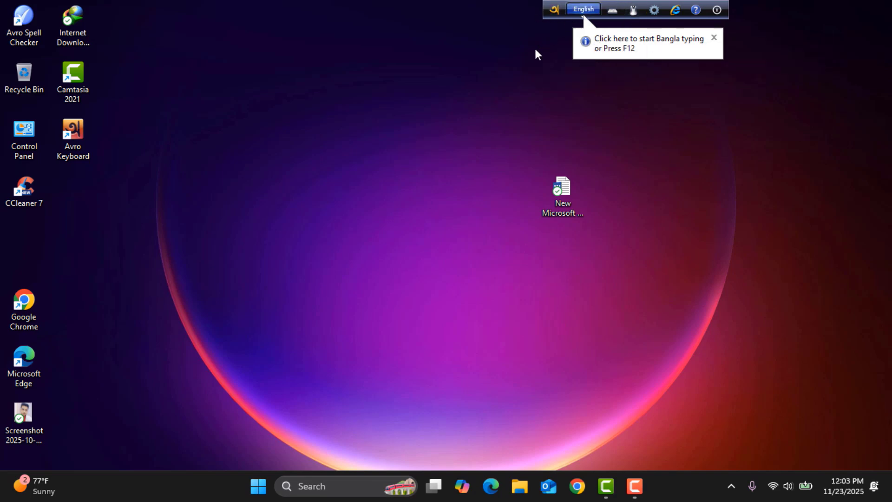
Switch Avro to Bangla input and move its floating toolbar down toward the middle of the desktop.
key("F12")
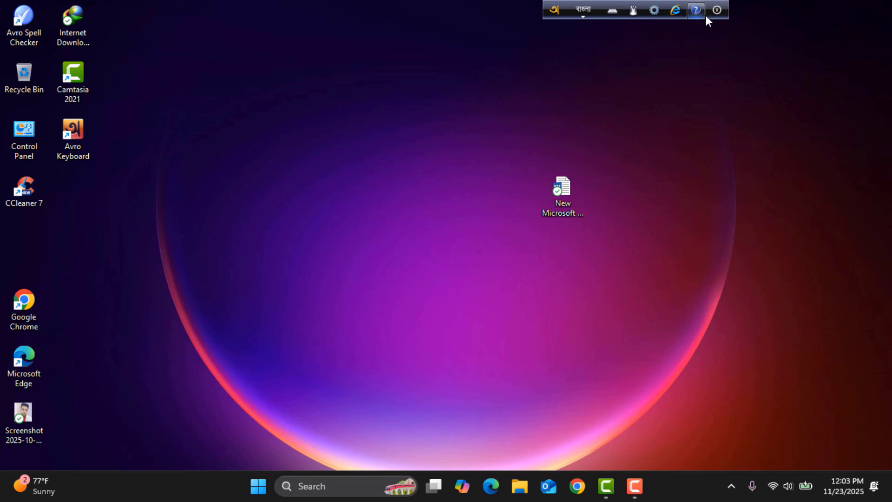
left_click_drag(544, 8, 442, 113)
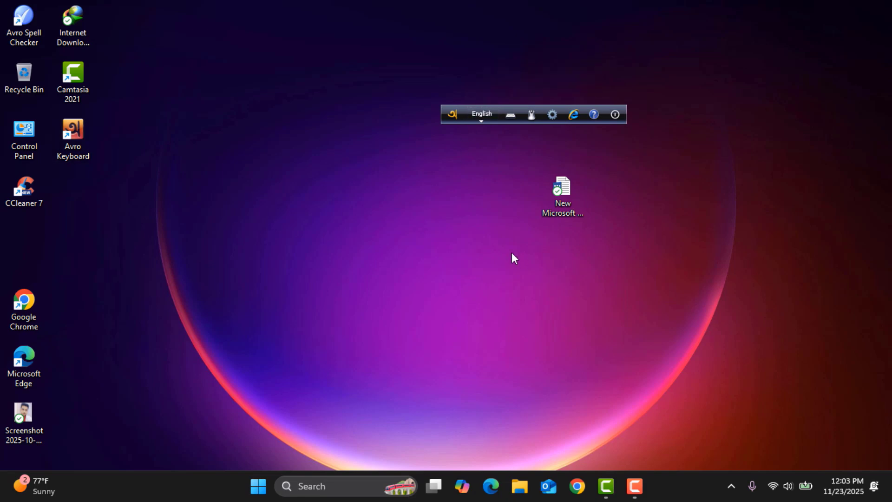
Open New Microsoft Word Document.docx from the desktop and set the font size to 20.
double_click(570, 216)
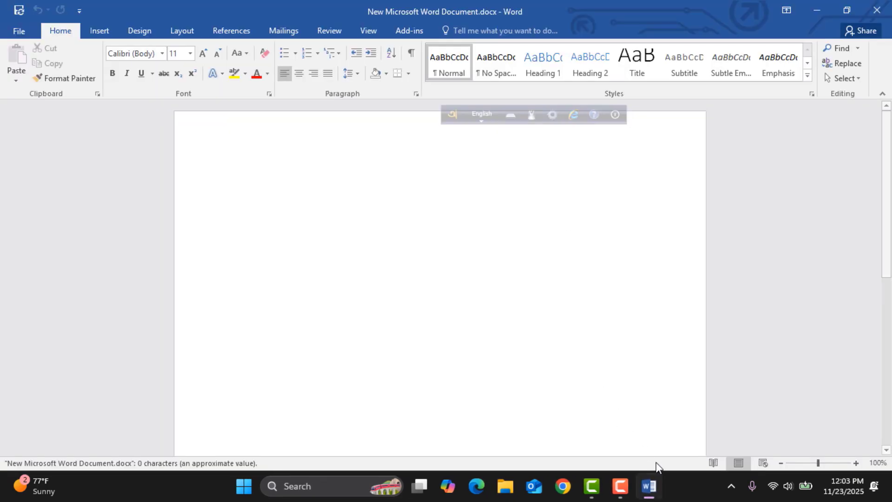
left_click(621, 487)
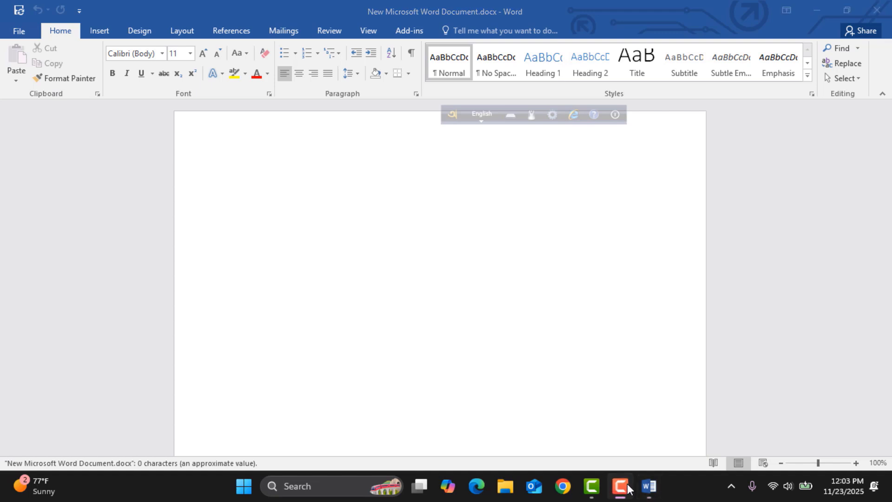
left_click(621, 486)
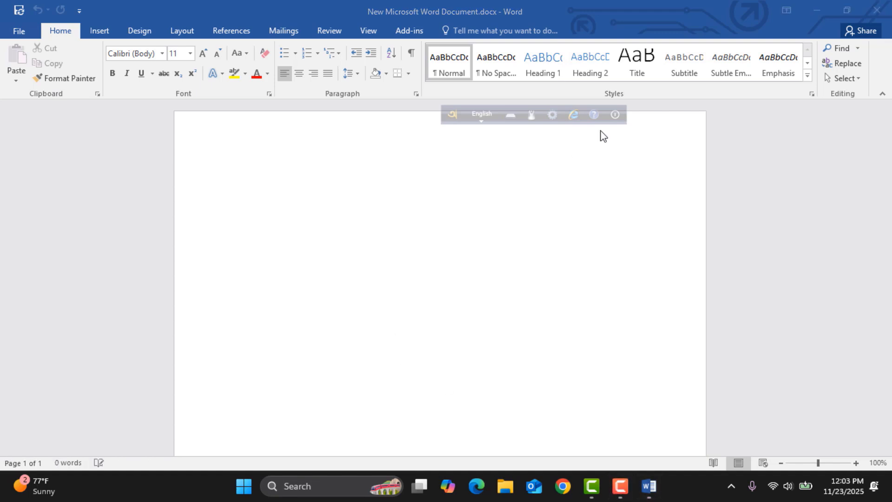
left_click(163, 54)
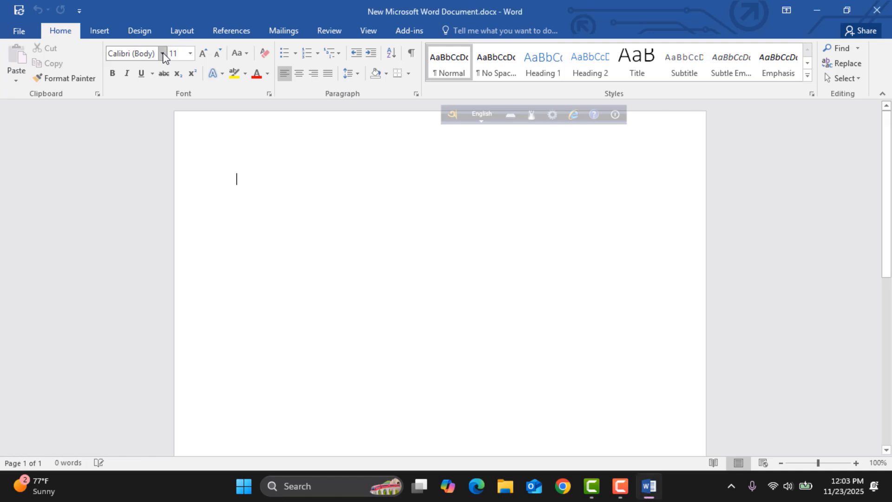
left_click(190, 53)
left_click(178, 171)
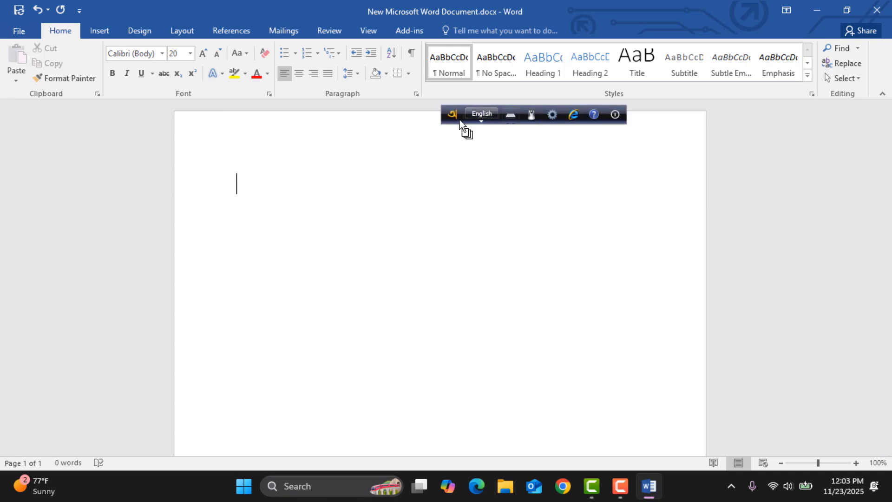
Move the Avro toolbar to just above the page, switch it to Bangla, and return to the document body.
left_click_drag(450, 119, 355, 106)
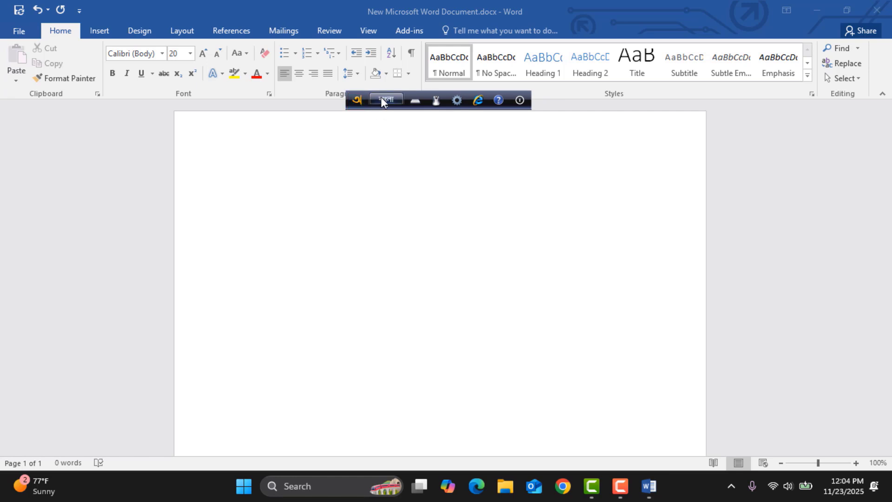
left_click(247, 167)
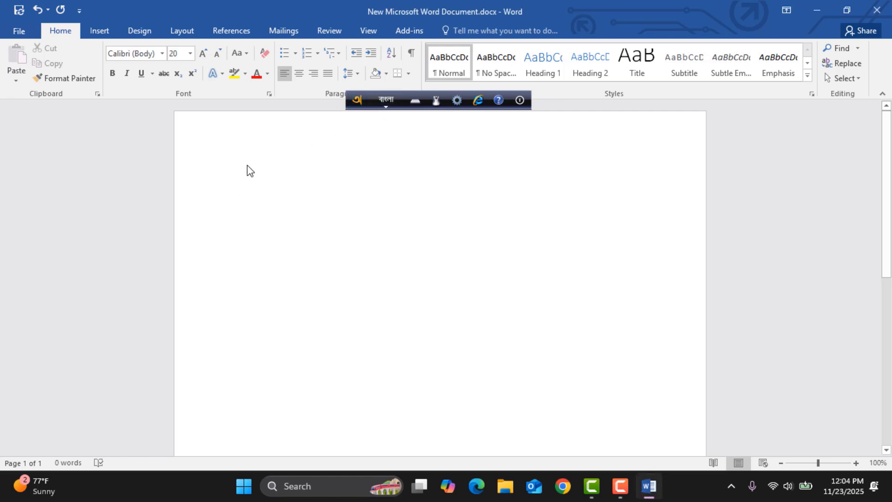
Write the sentence "আমাদের দেশের নাম বাংলাদেশ" phonetically in Bangla as "amader deSer nam bangladeS" on the first line.
type("a")
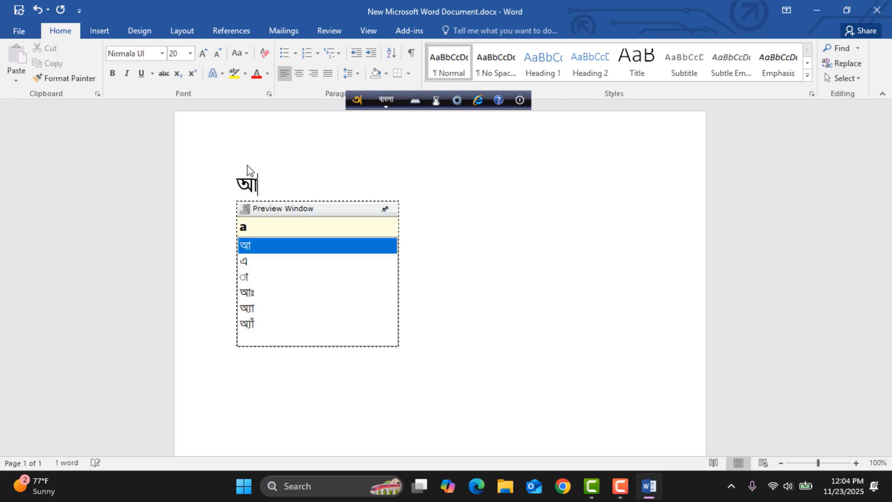
type("made")
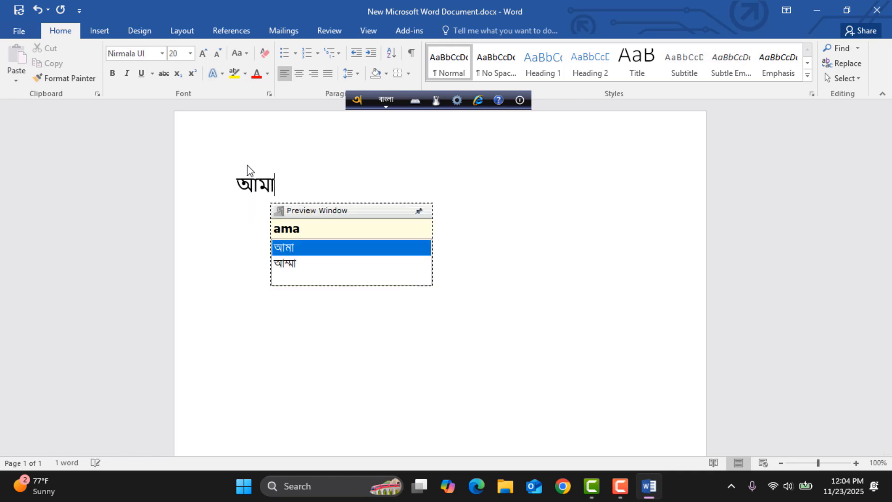
type("r ")
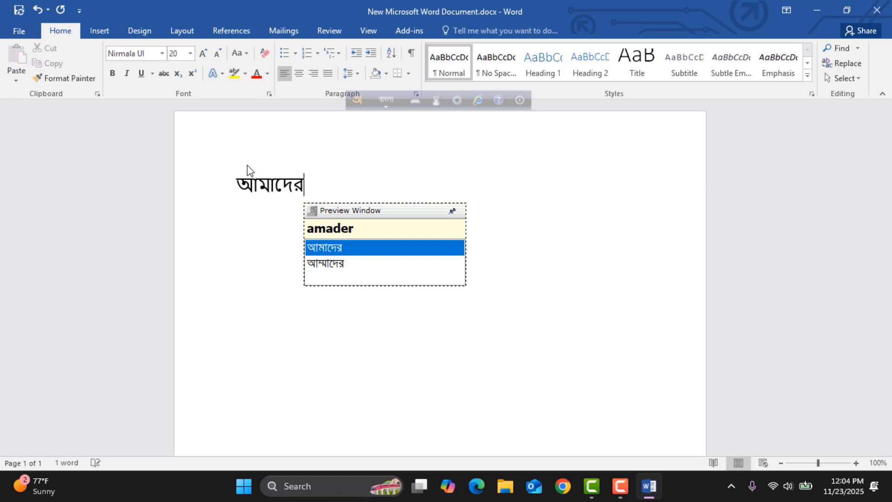
type("de")
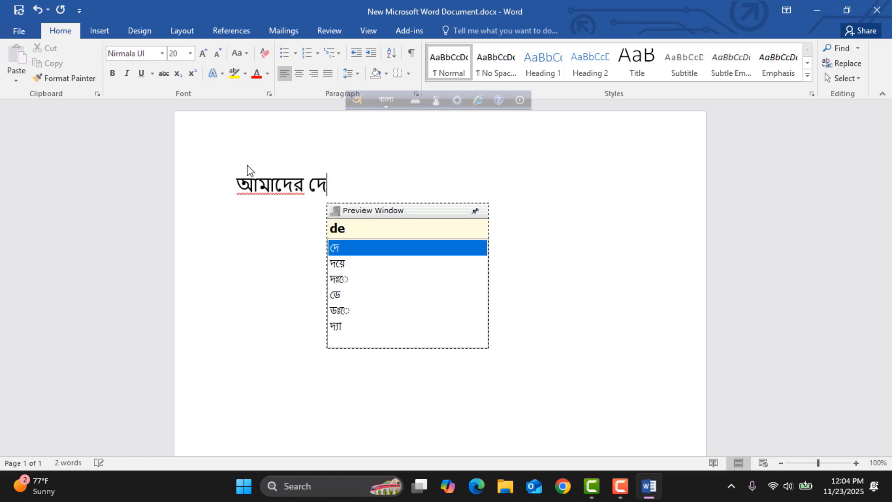
type("Se")
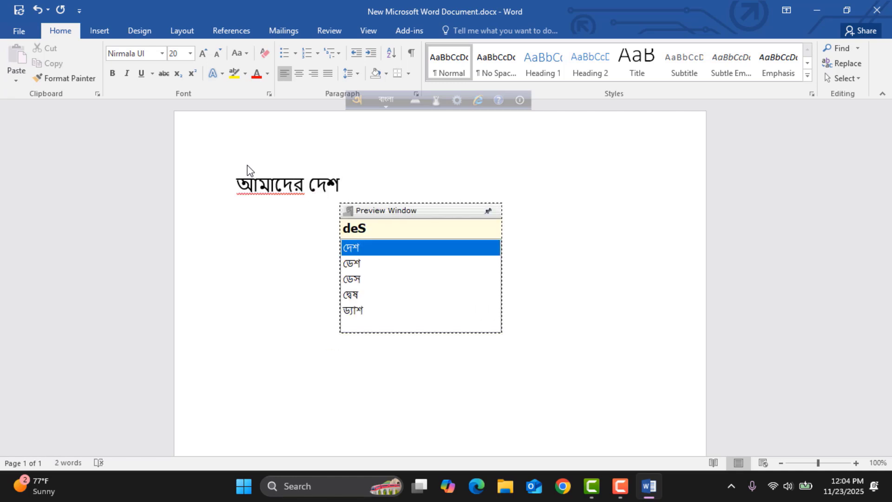
type("r")
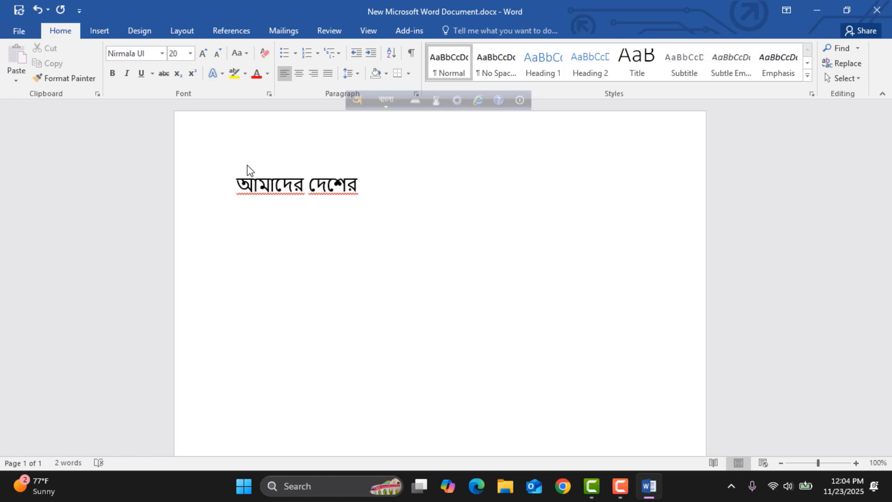
type(" nam")
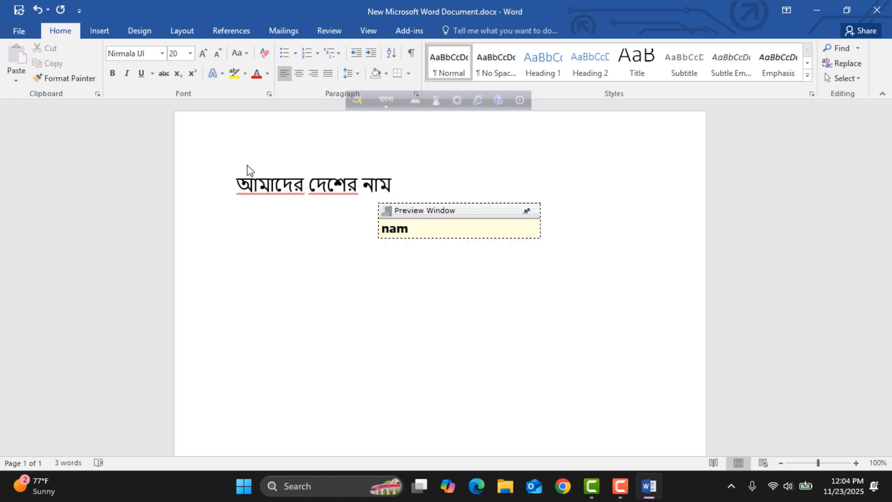
type(" banglade")
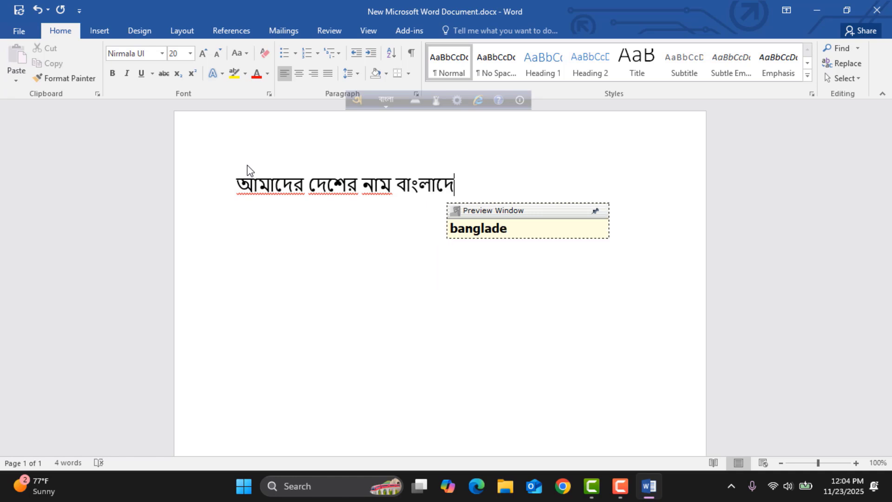
type("S")
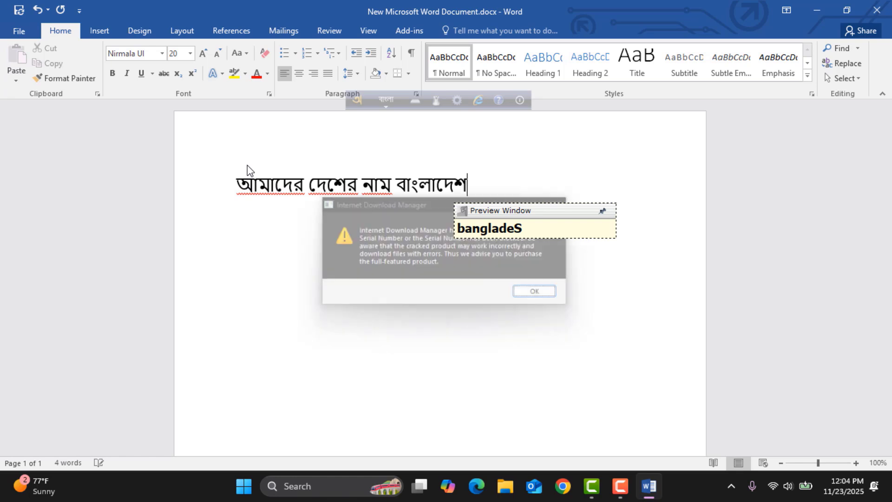
Dismiss the Internet Download Manager warning and start a new line after the first Bangla sentence.
left_click(551, 298)
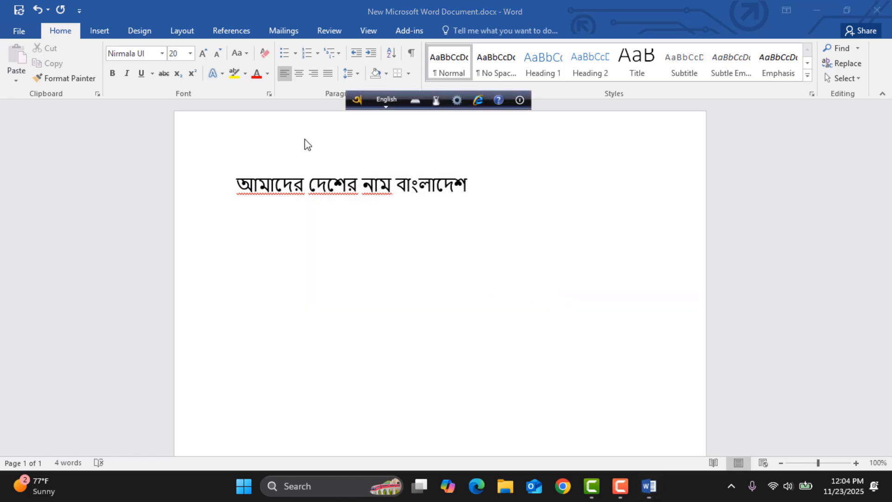
left_click(483, 191)
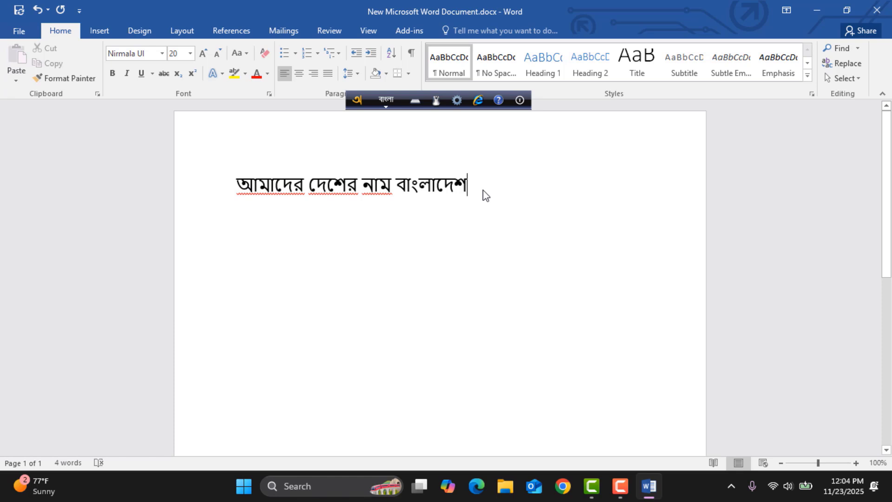
key("Return")
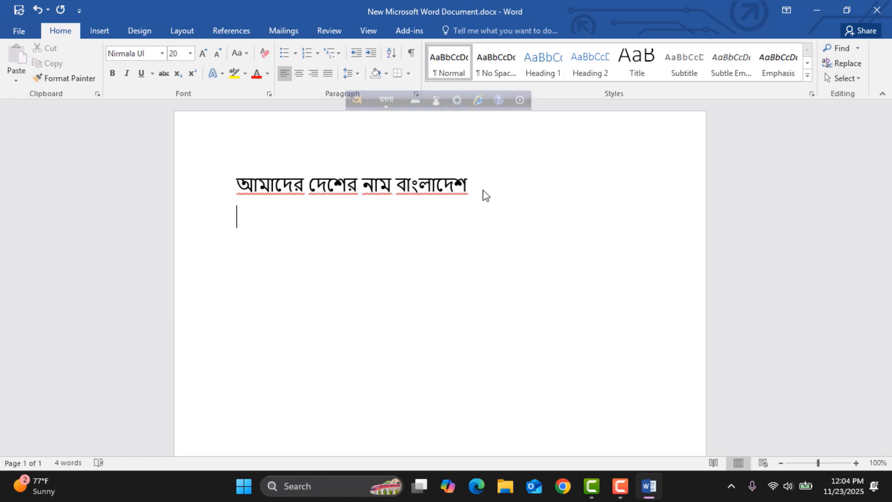
Write the second sentence "ঢাকা বাংলাদেশের রাজধানী" phonetically in Bangla as "Dhaka bangladeSer rajdhanI".
type("D")
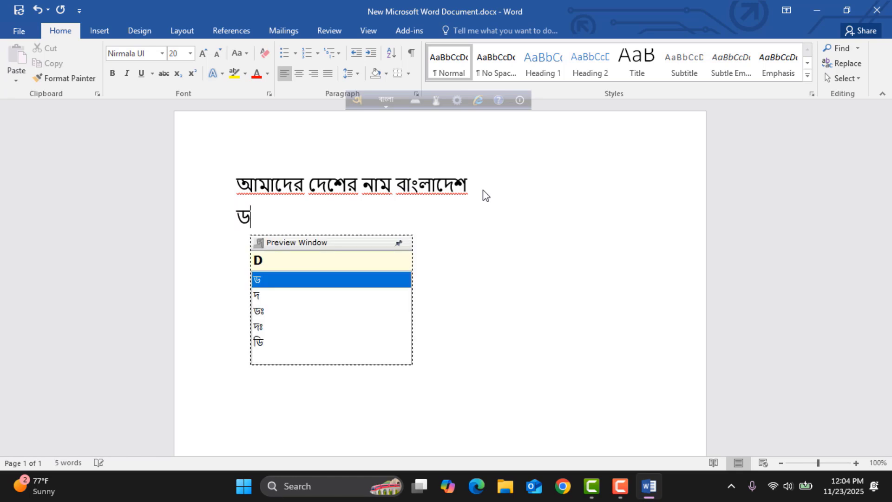
type("ha")
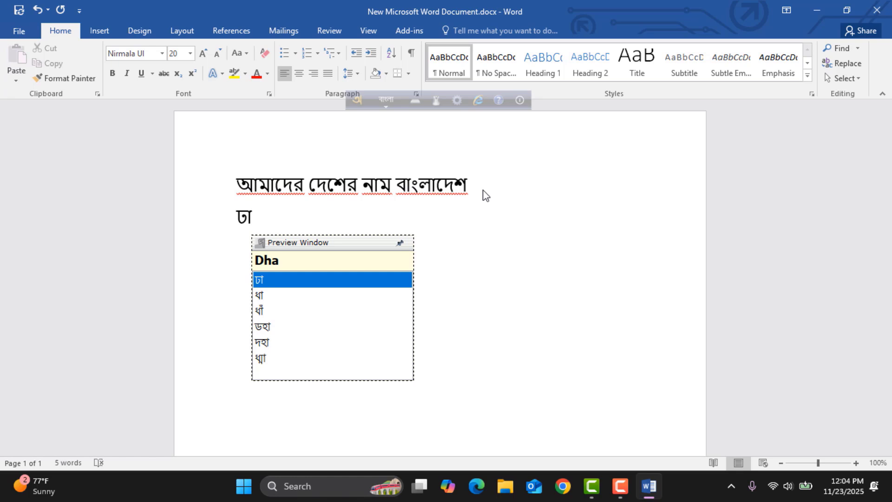
type("ka ")
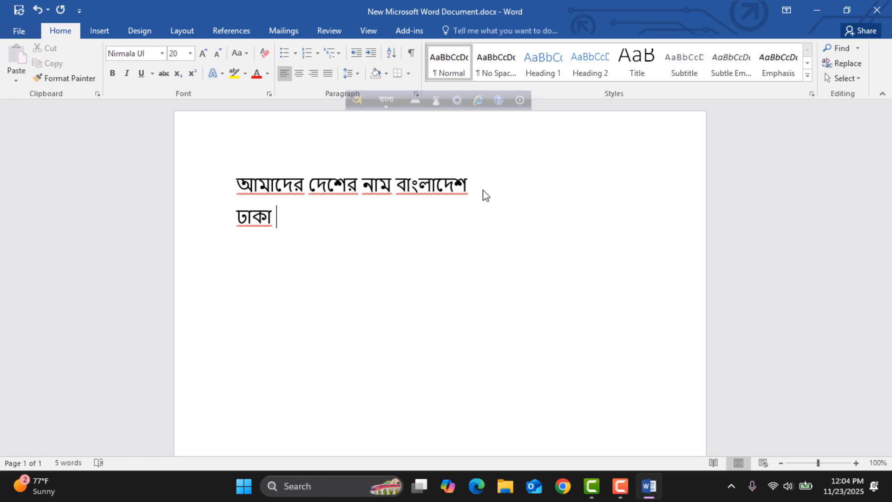
type("bangl")
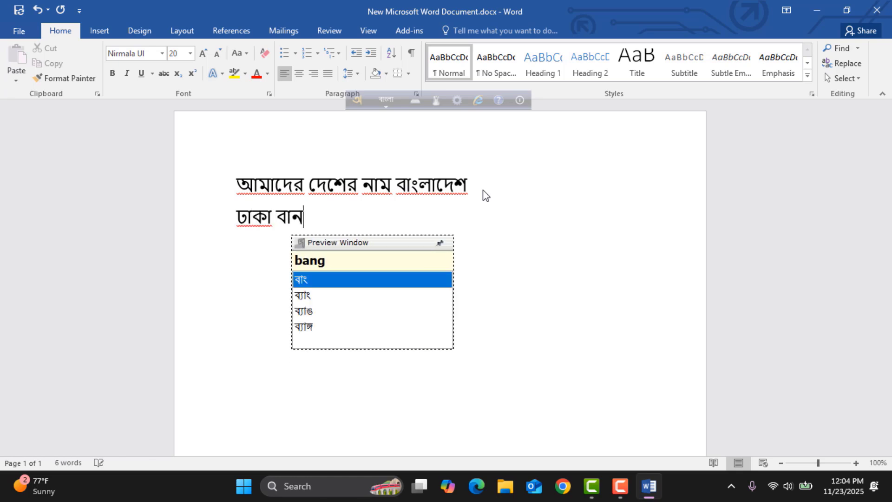
type("adeS")
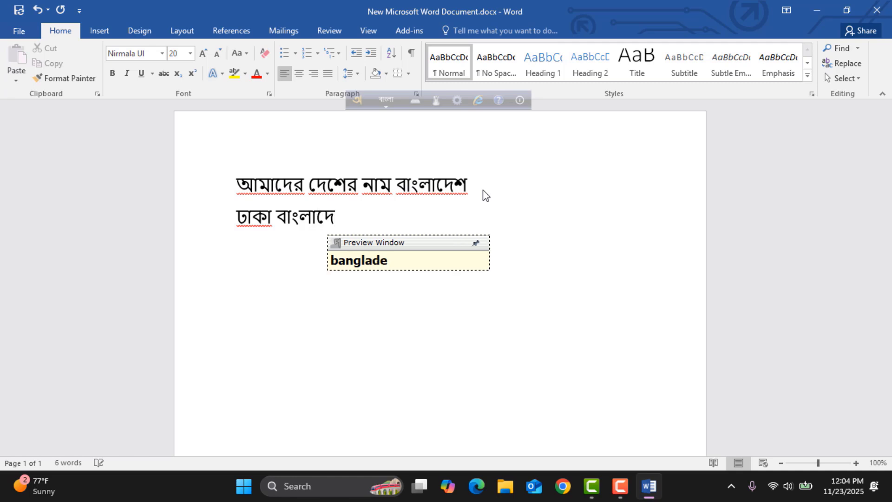
type("er ")
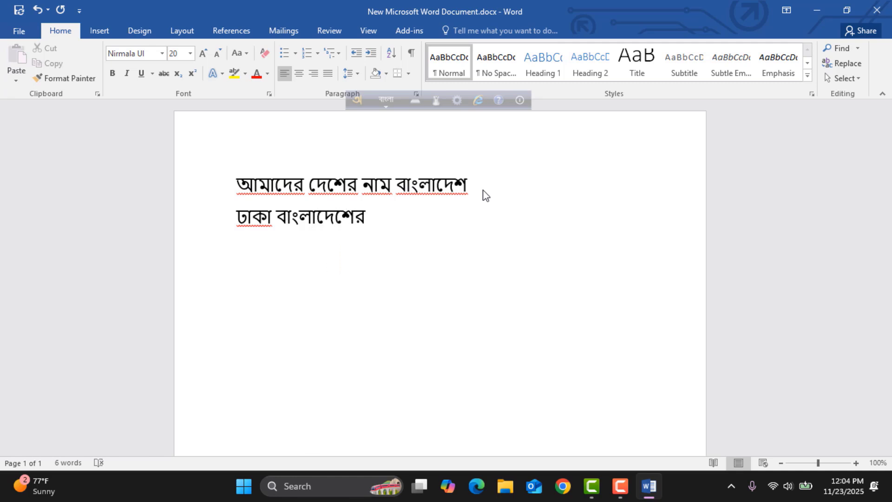
type("raj")
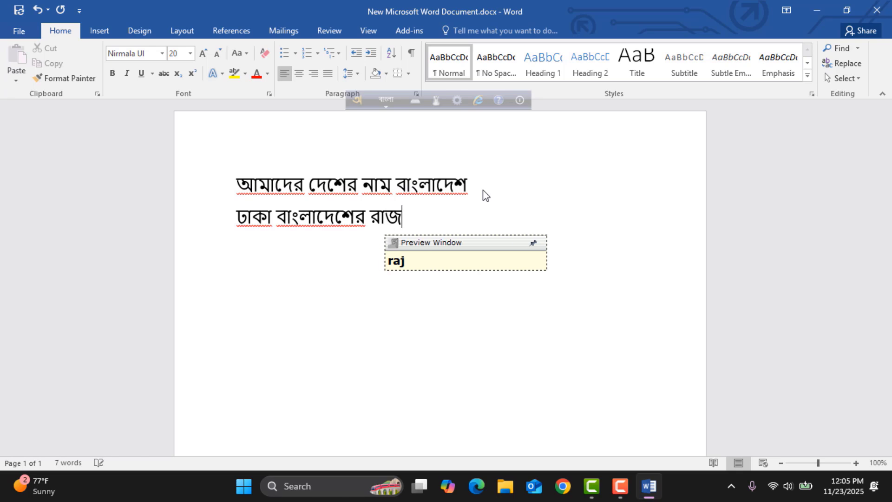
type("dh")
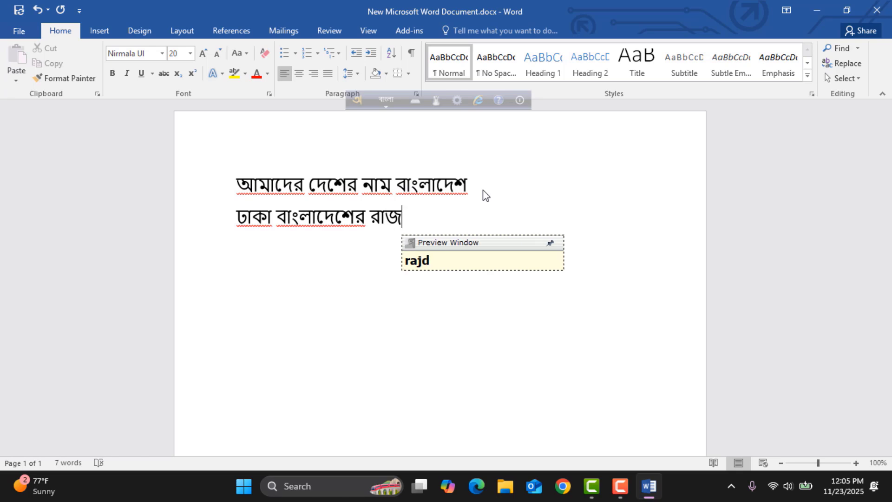
type("a")
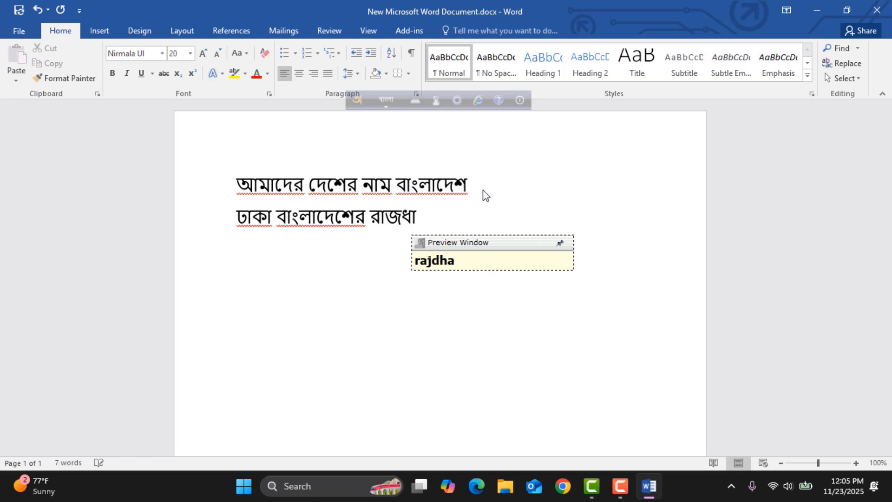
type("nI")
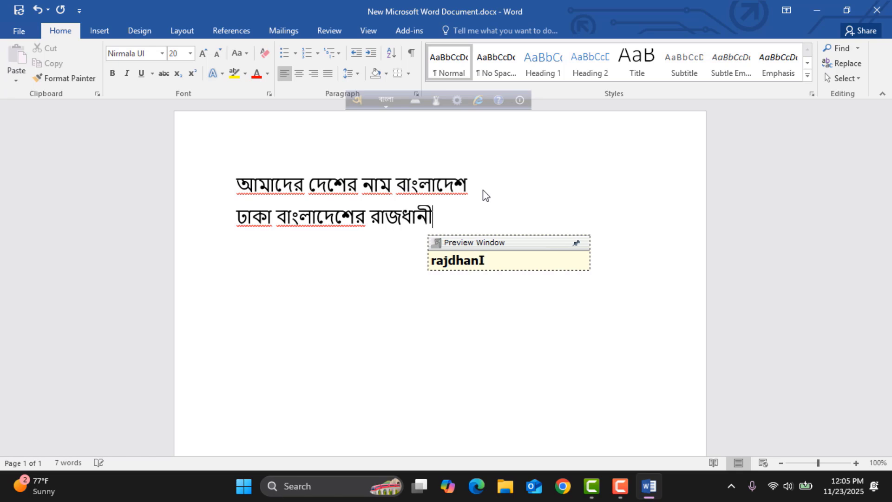
Leave a blank line below the sentences and write "আ = a", switching Avro to English for the Latin letter.
key("Return")
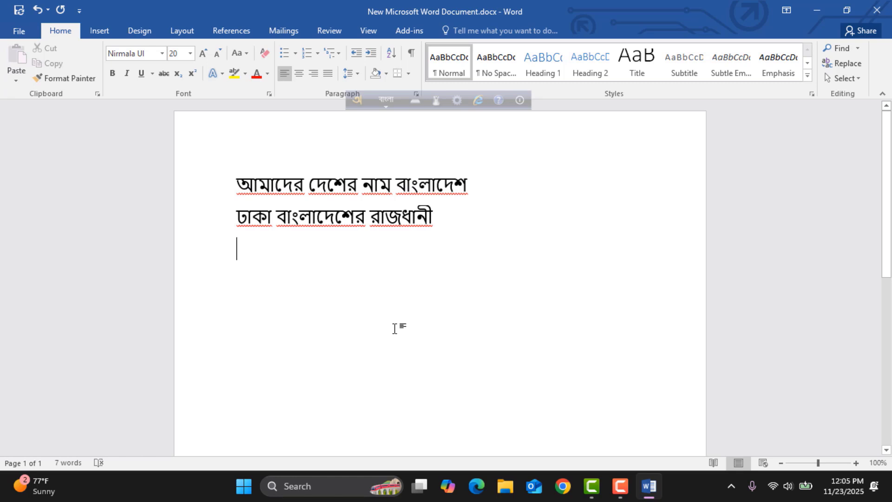
key("Return")
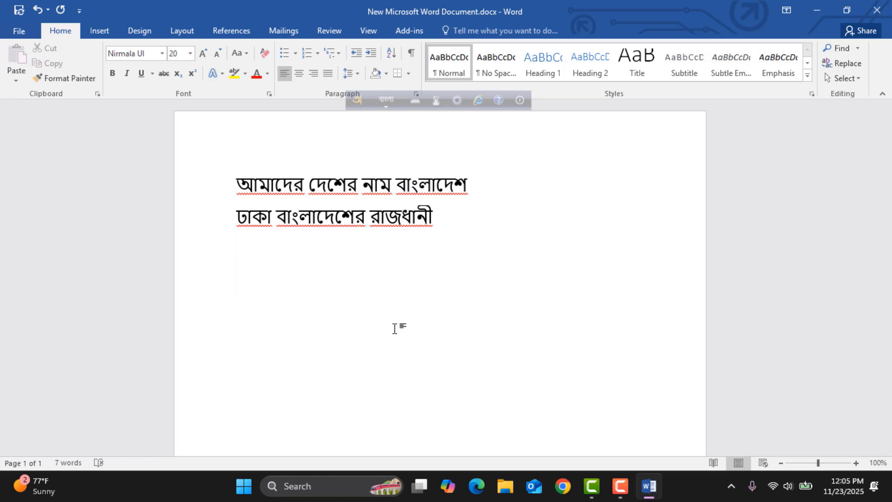
type("a")
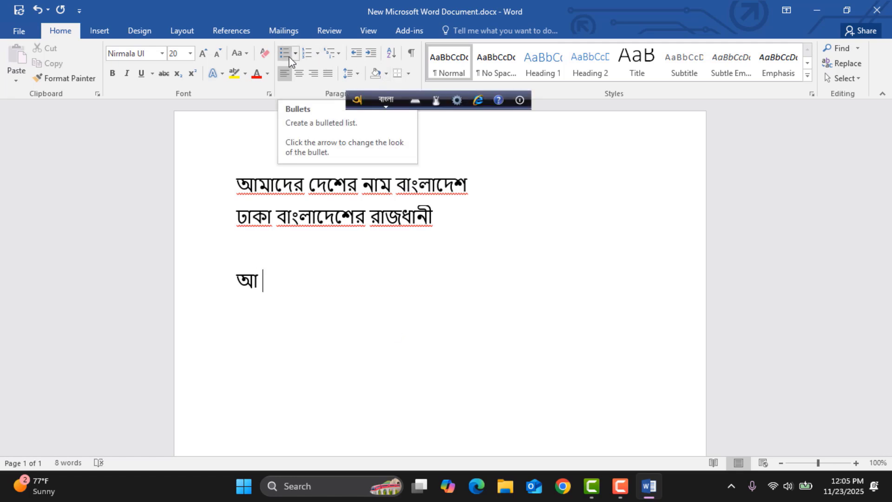
type("=")
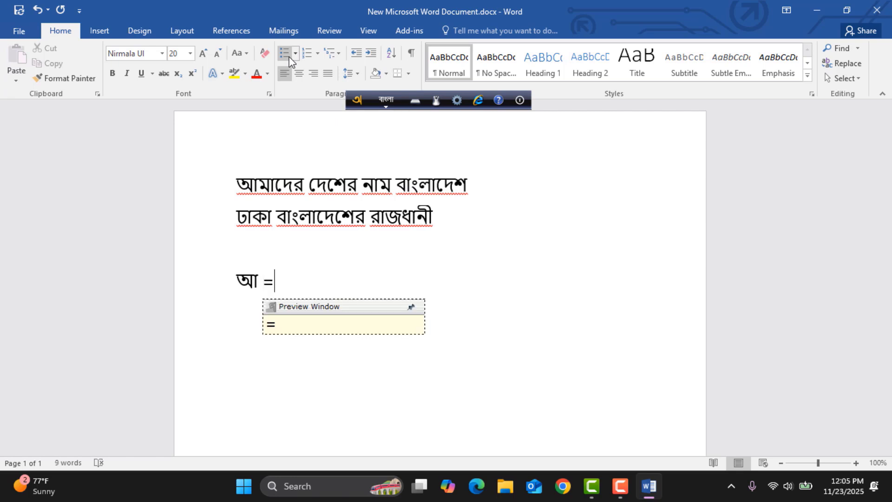
left_click(390, 102)
left_click(290, 283)
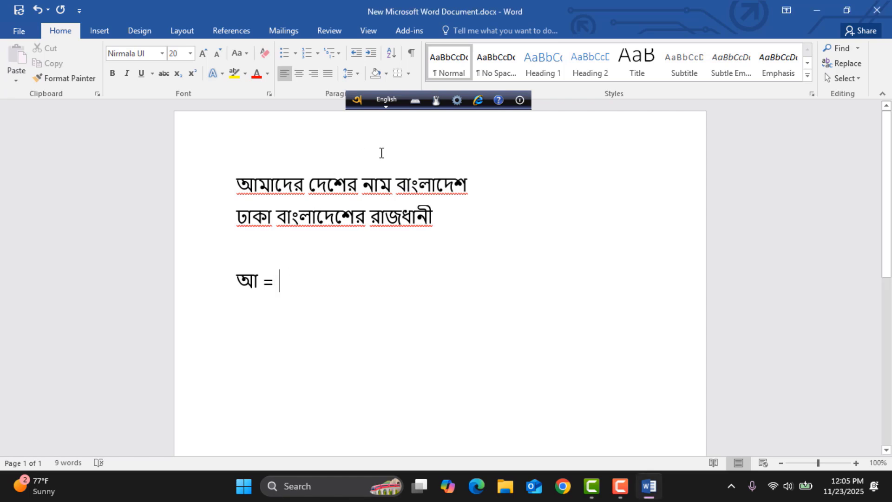
type("a")
Write "মা = ma" on the next line, with Avro in Bangla for "মা =" and in English for "ma".
key("Return")
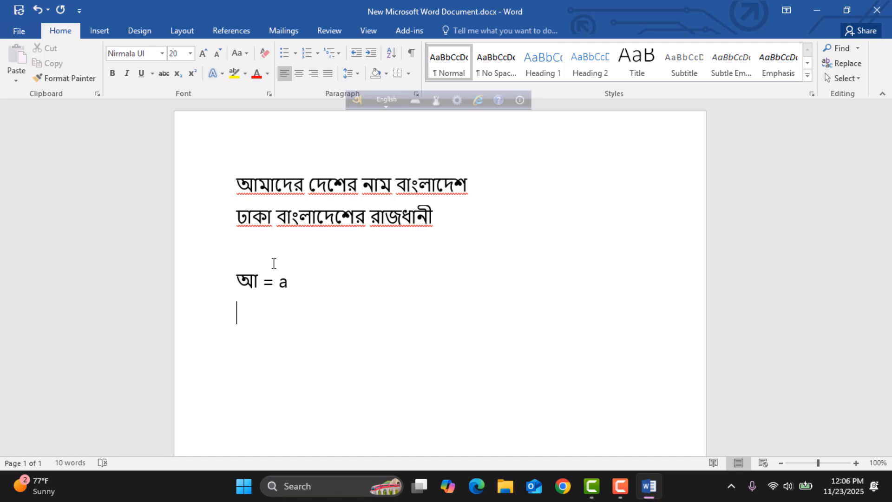
type("m")
key("BackSpace")
left_click(386, 99)
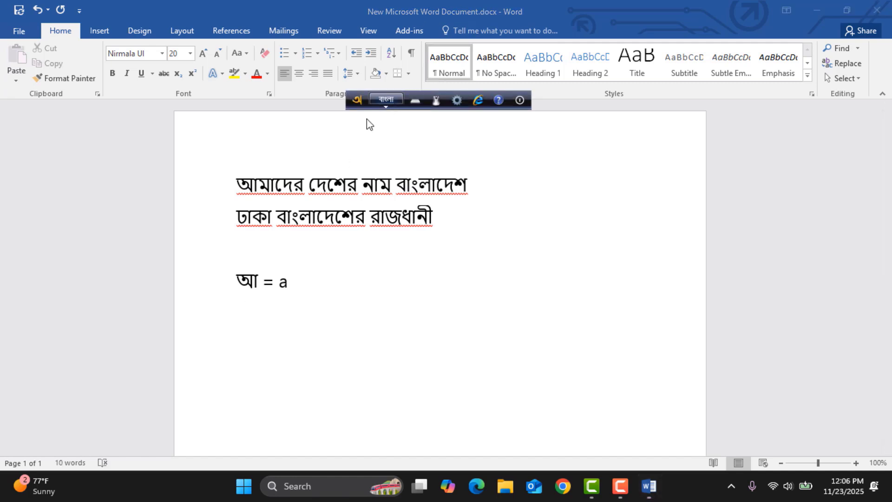
left_click(261, 319)
type("m")
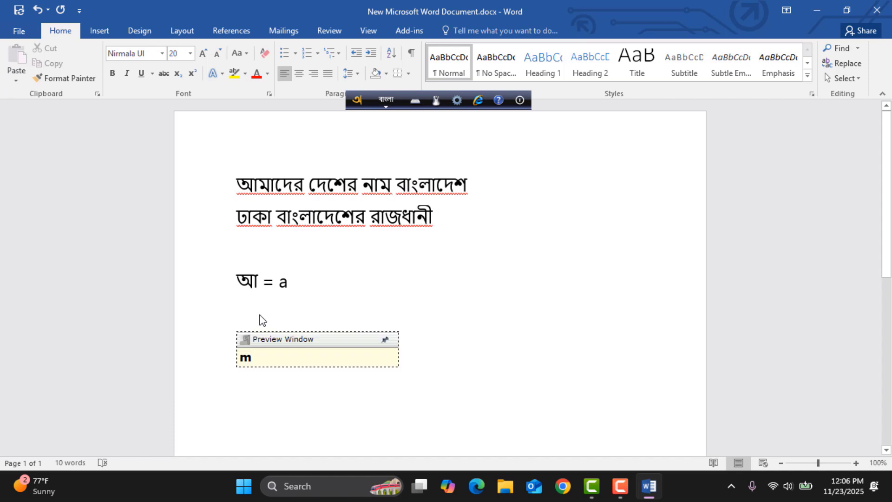
type("a")
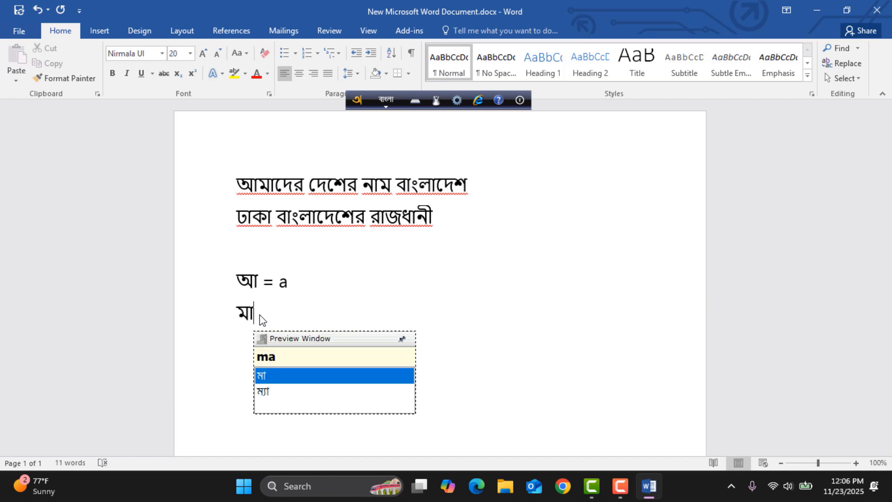
type(" =")
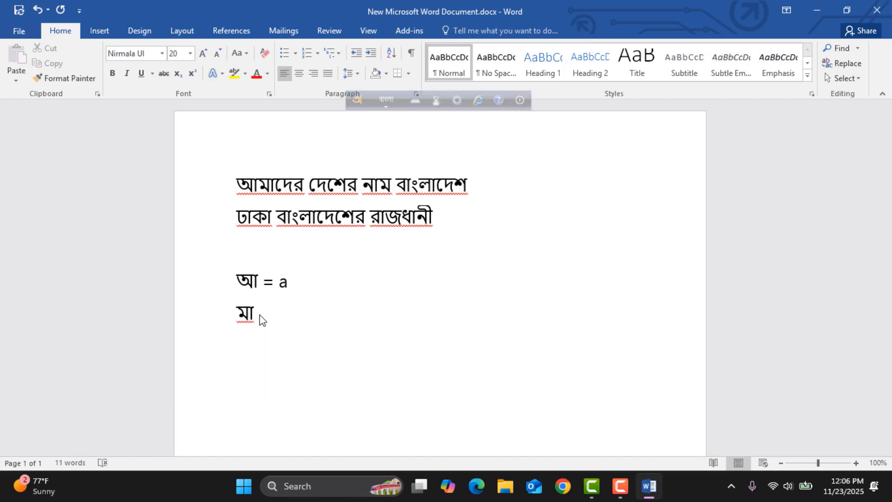
left_click(388, 100)
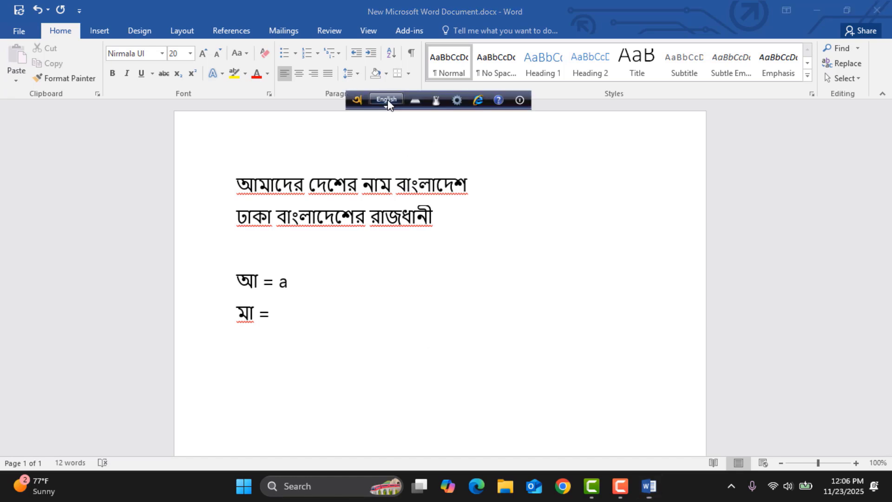
left_click(299, 322)
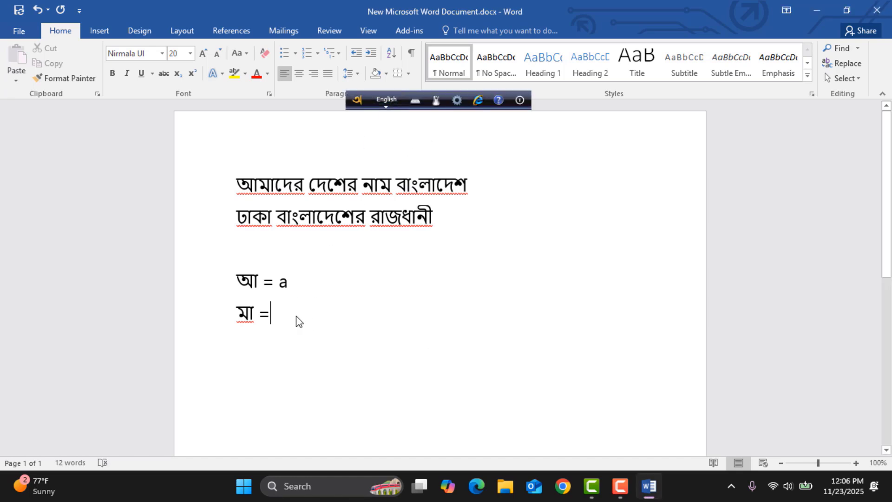
type("ma")
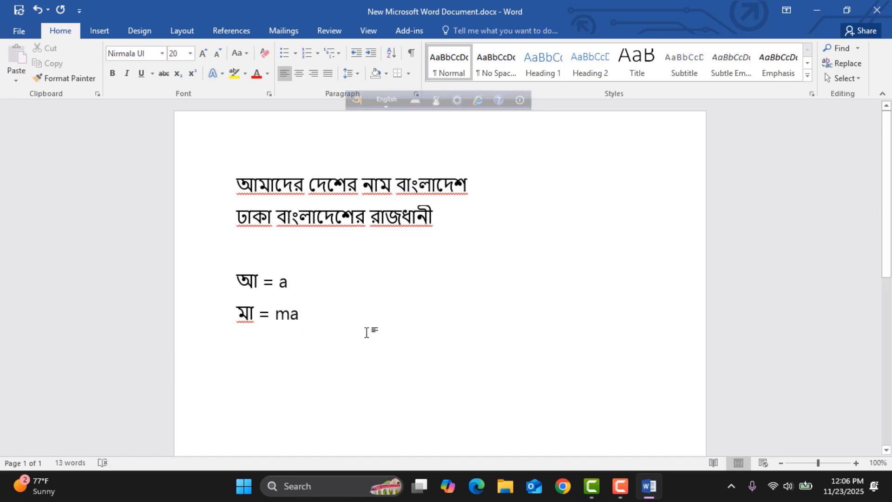
Write "ঢাকা = Dhaka" on the next line, with Avro in Bangla for "ঢাকা =" and in English for "Dhaka".
key("Return")
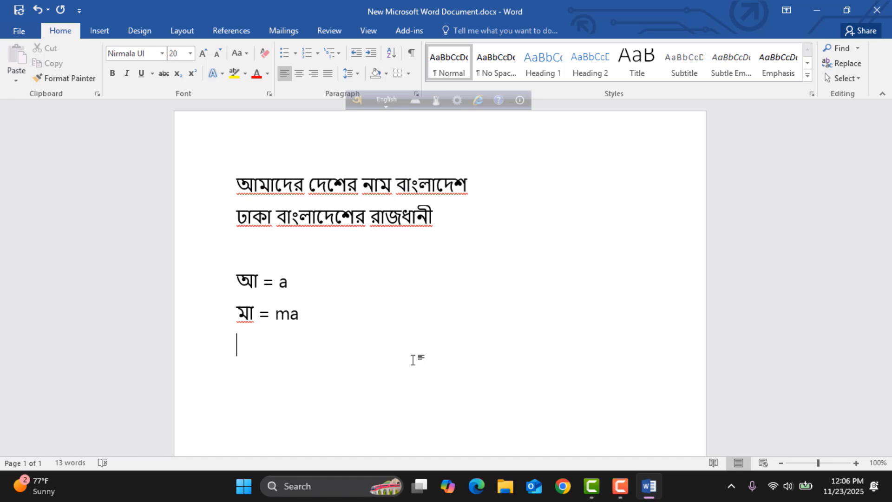
key("F12")
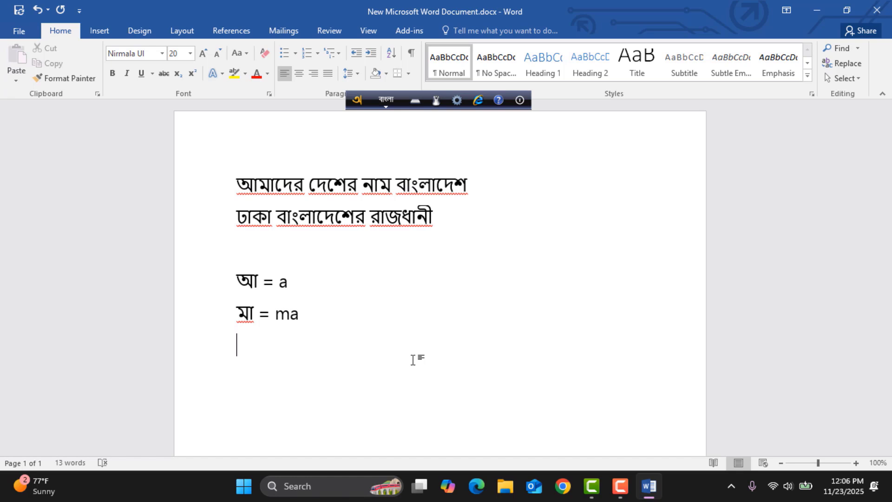
type("D")
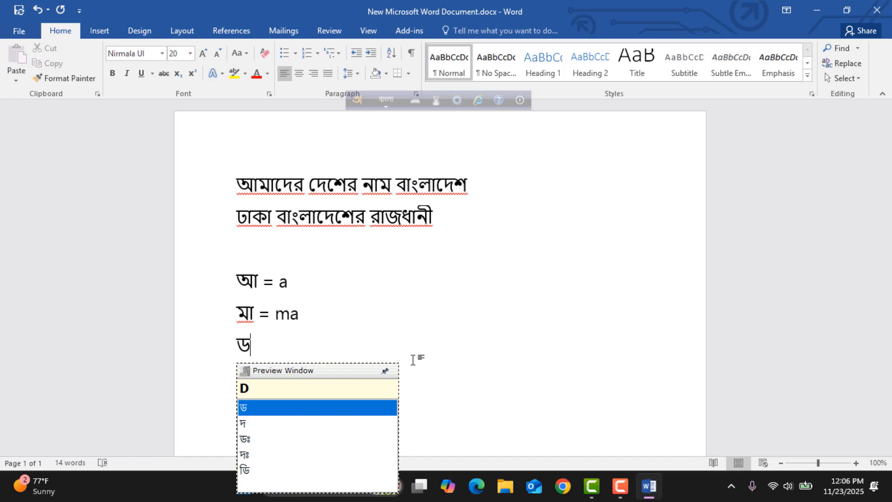
type("h")
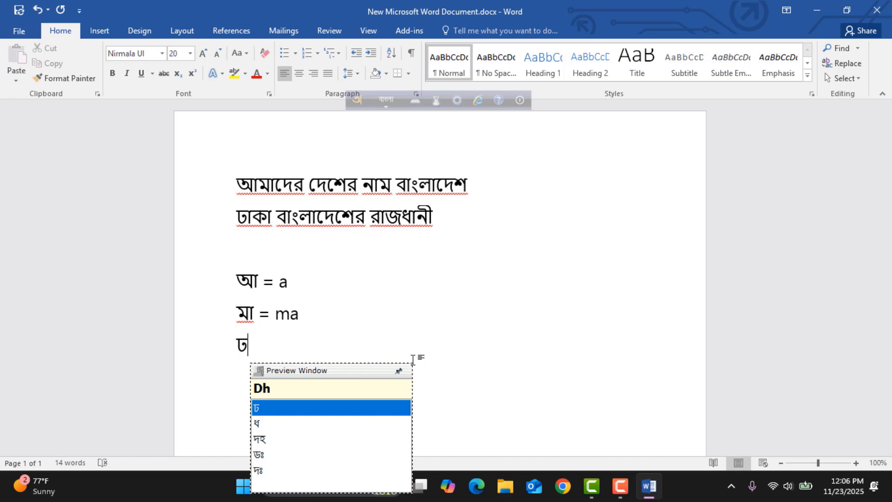
type("a")
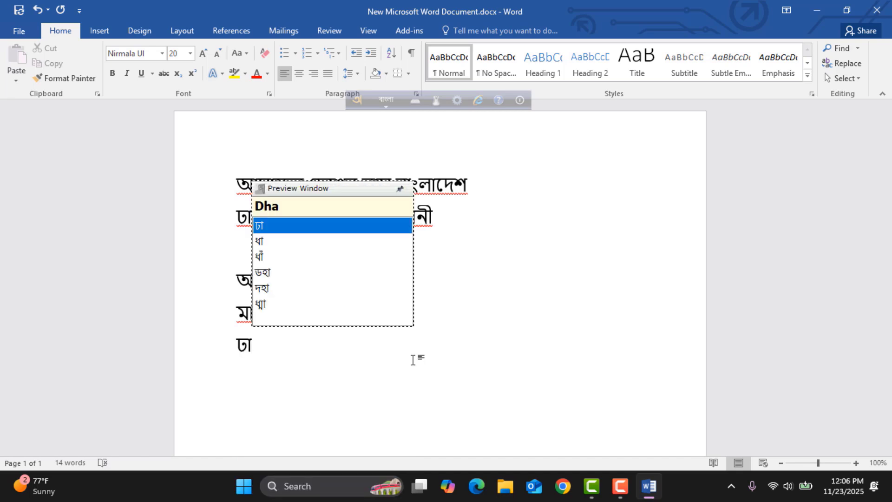
type("ka")
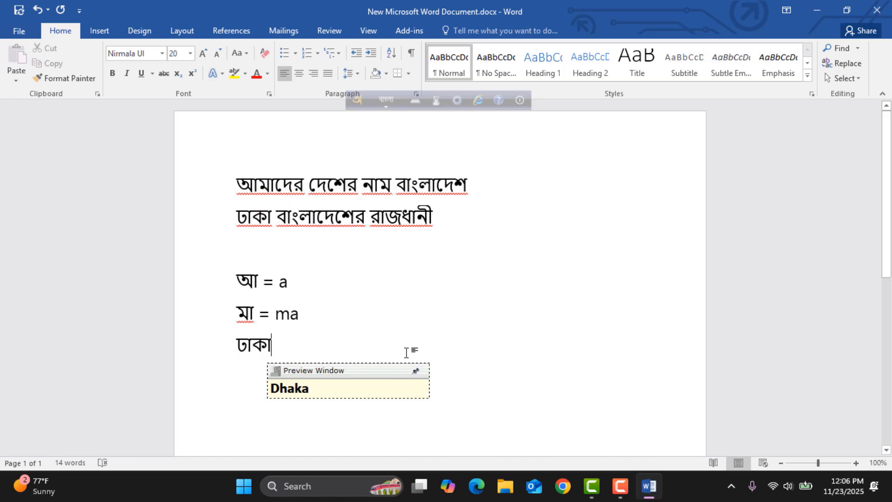
type(" =")
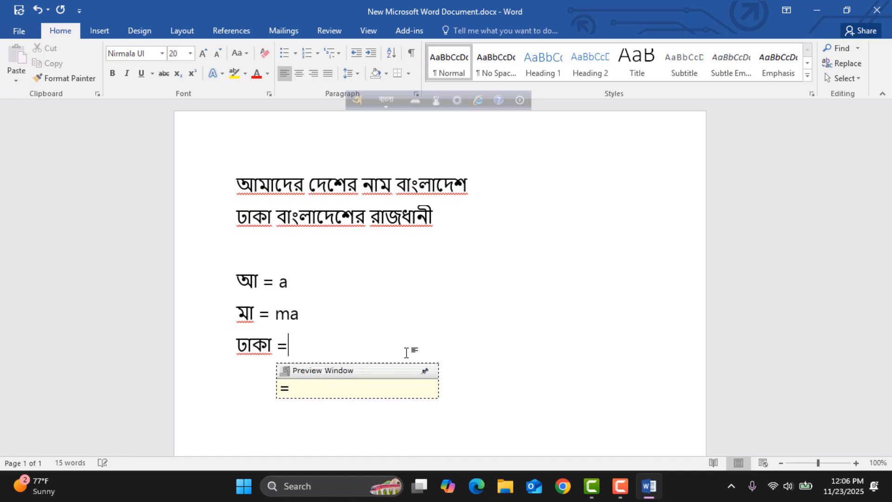
key("F12")
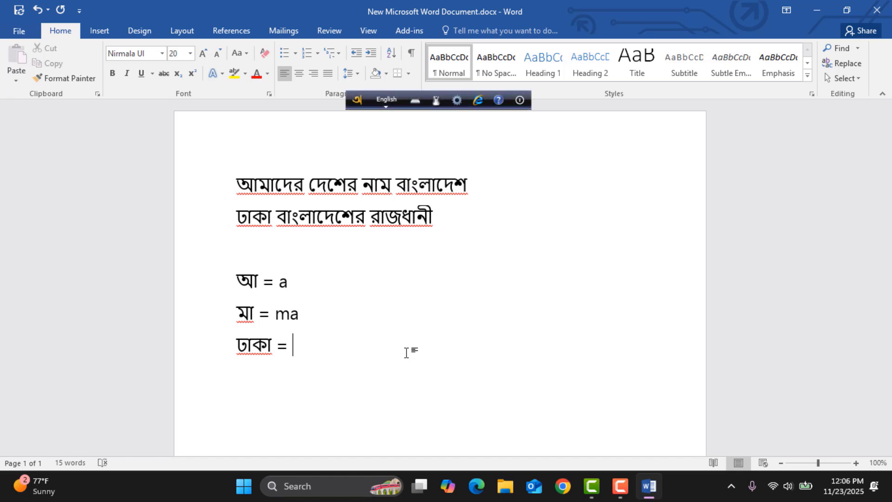
type("Dhaka")
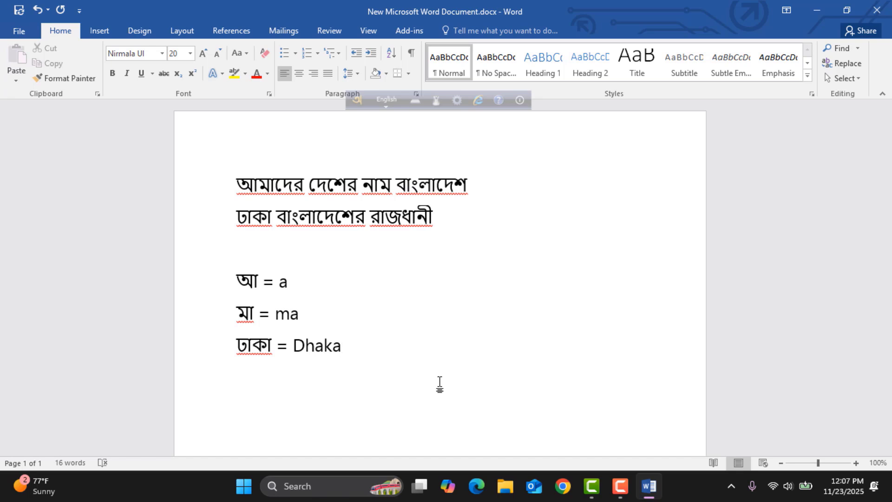
Write "বৃস্টি = brrisTi" on the line below, with Avro in Bangla for "বৃস্টি =" and in English for "brrisTi".
scroll(890, 210, "down", 2)
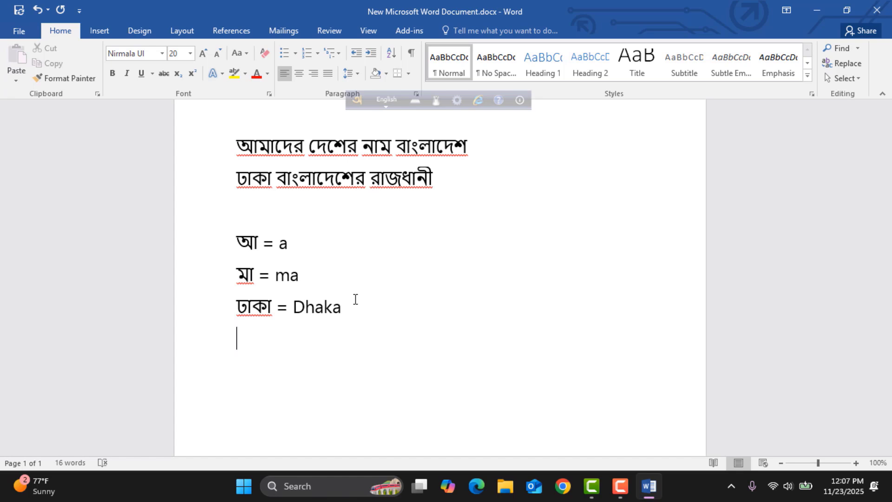
key("F12")
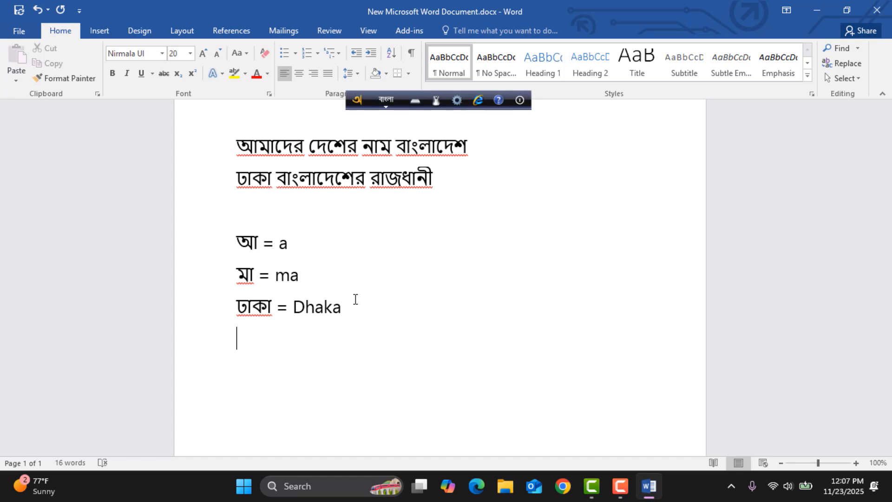
type("b")
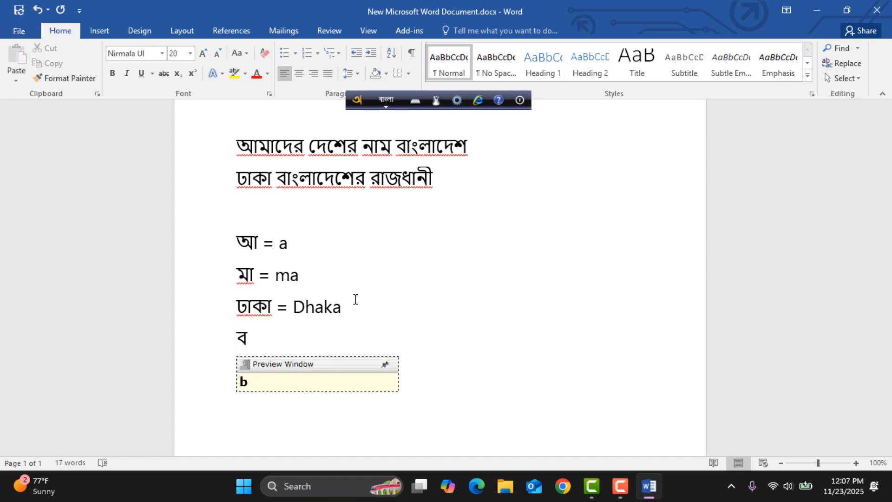
type("rri")
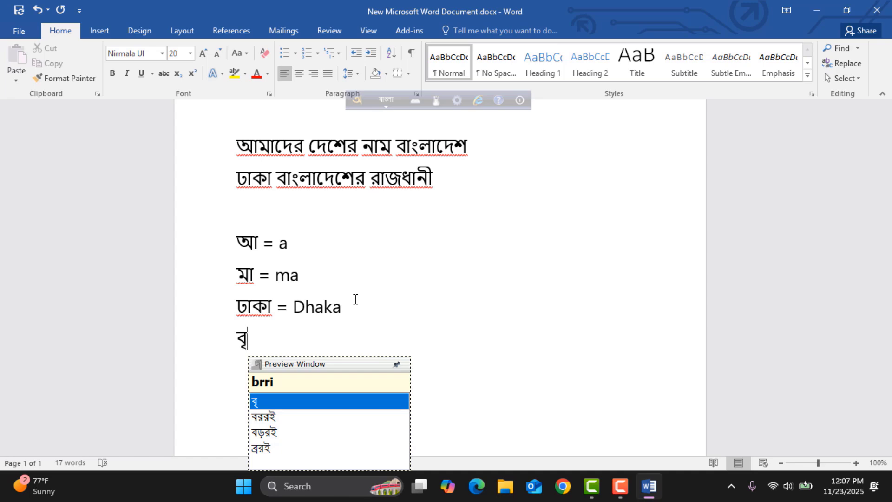
type("s")
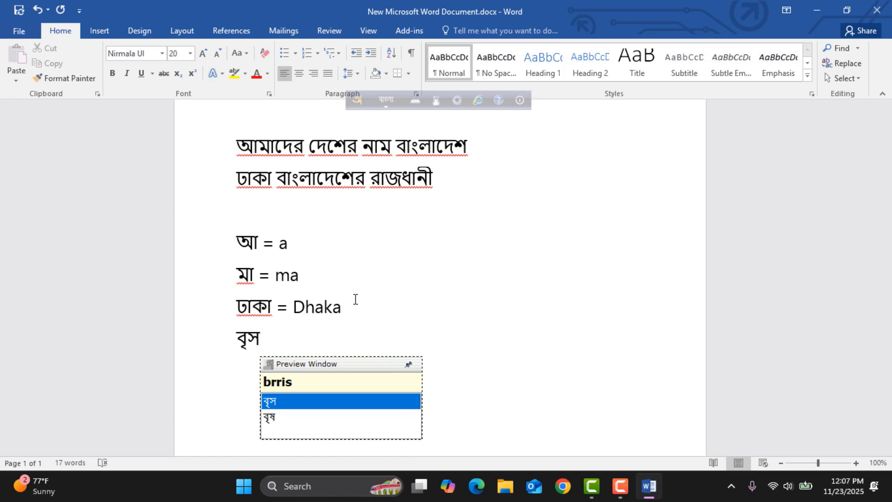
type("T")
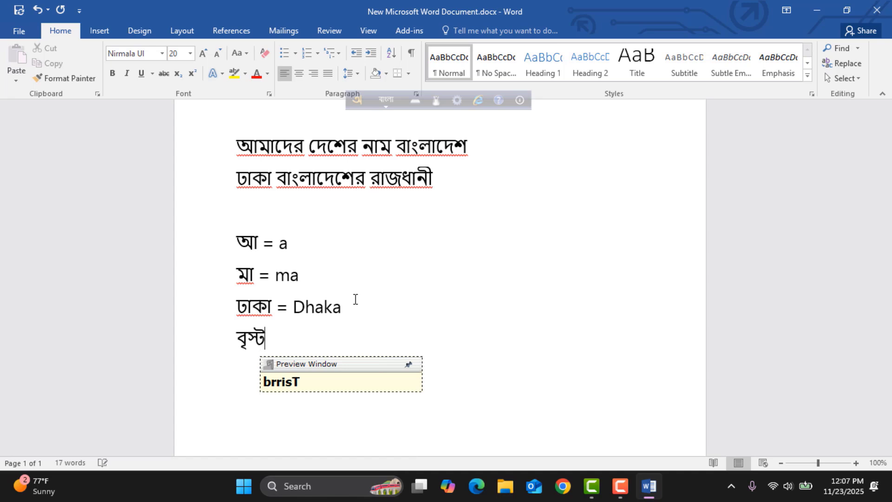
type("i")
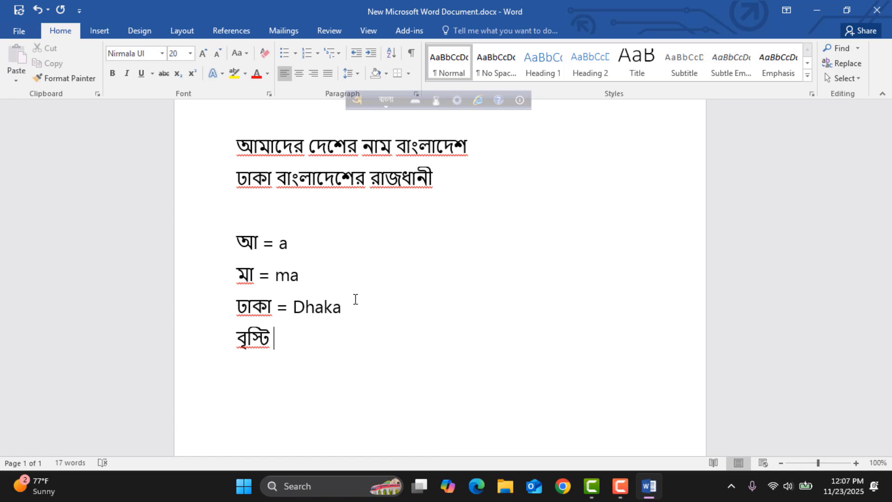
type("=")
key("F12")
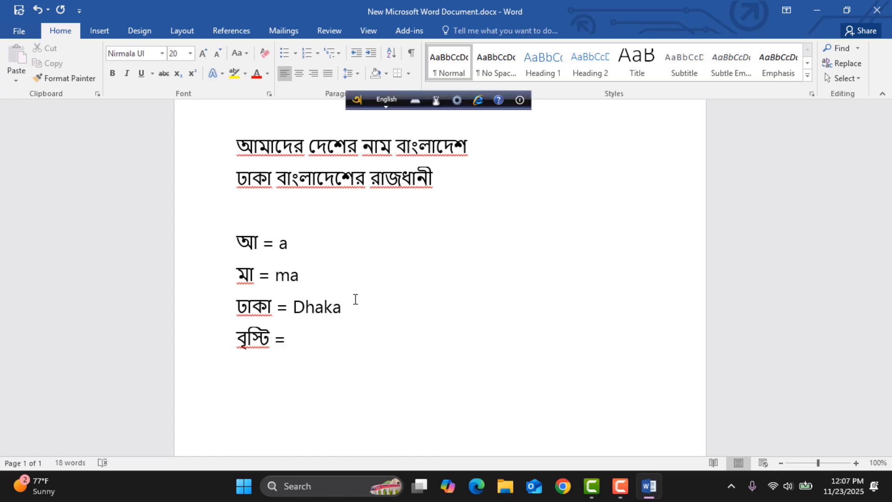
type("brris")
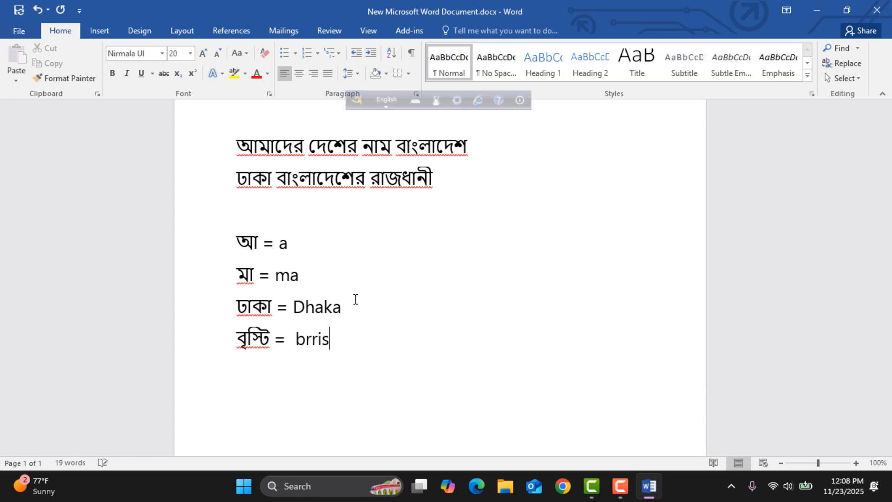
type("Ti")
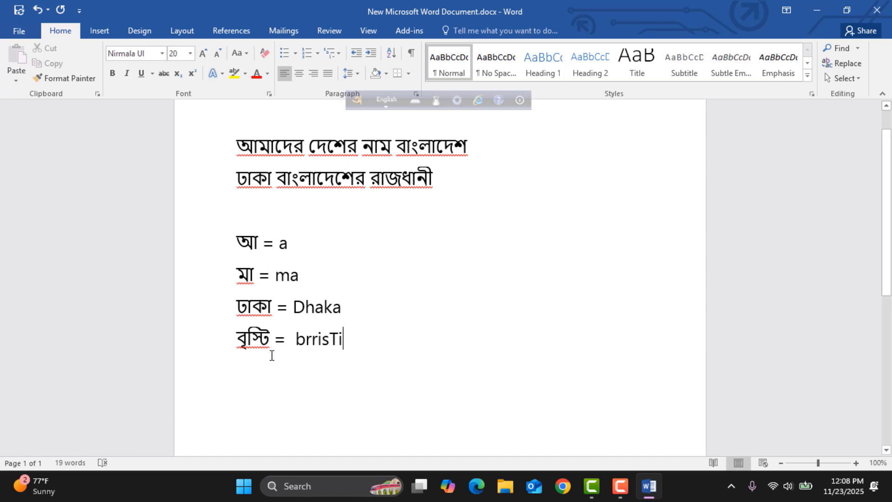
On a new line, switch Avro to Bangla and write "আজ বৃস্টি হচ্ছে" phonetically as "aj brrisTi hcche".
key("Return")
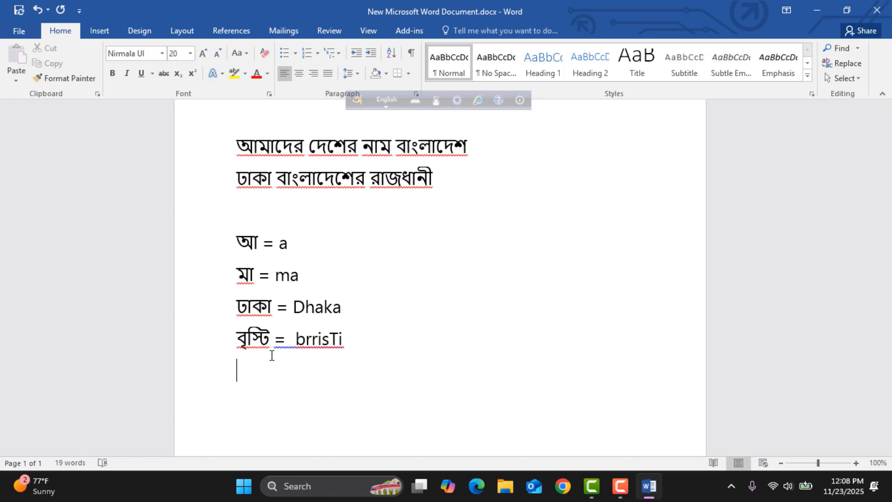
key("F12")
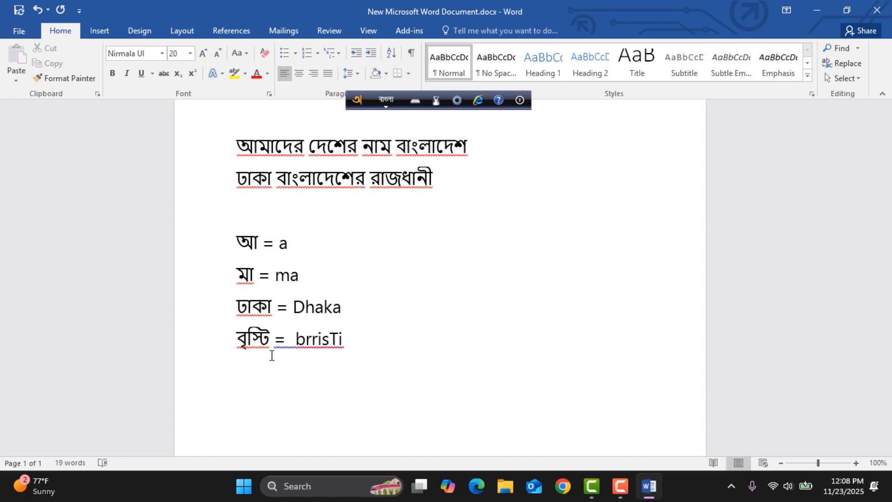
type("aj br")
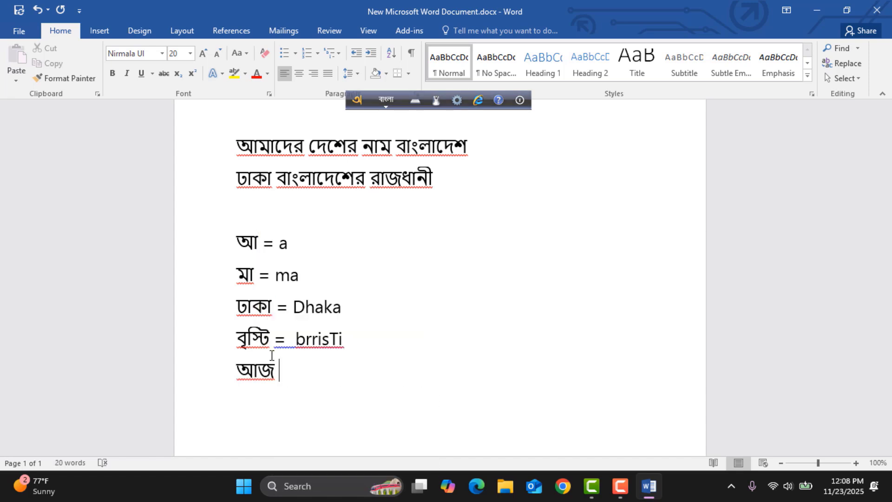
type("ris")
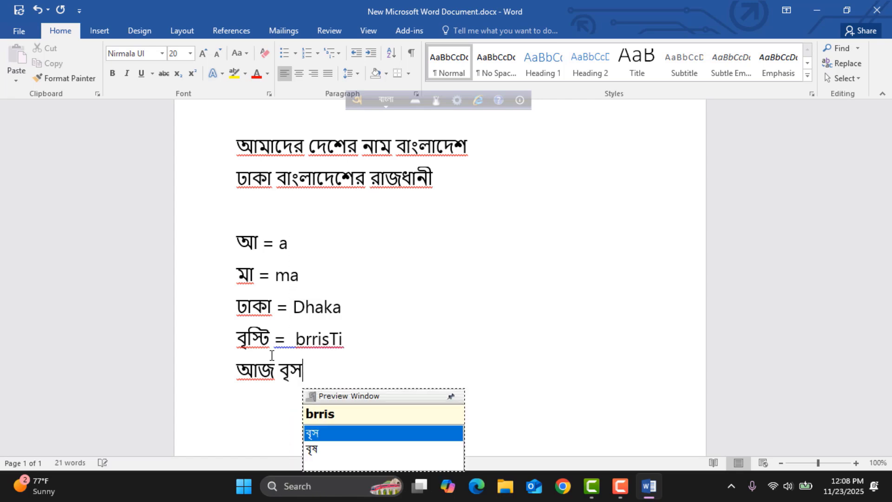
type("Ti")
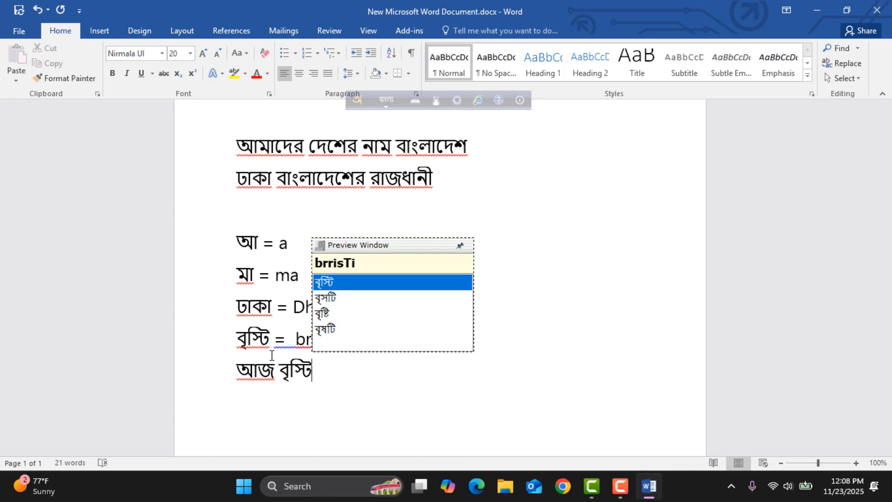
type(" h")
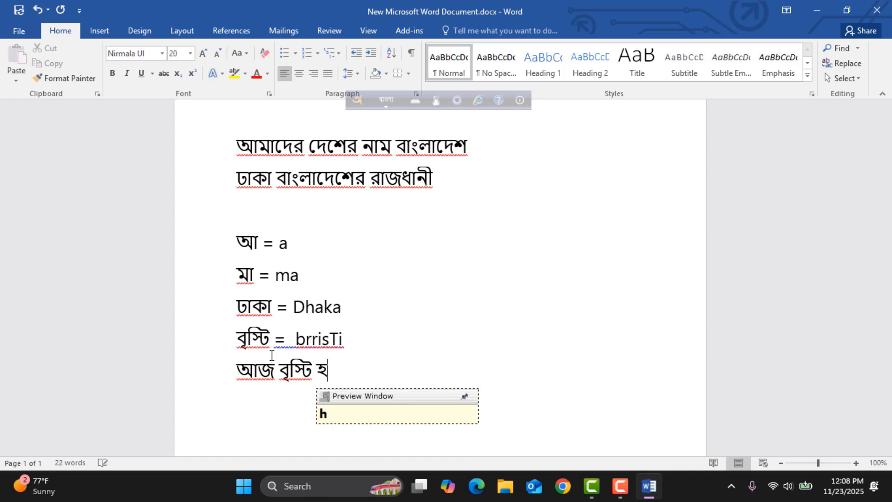
type("c")
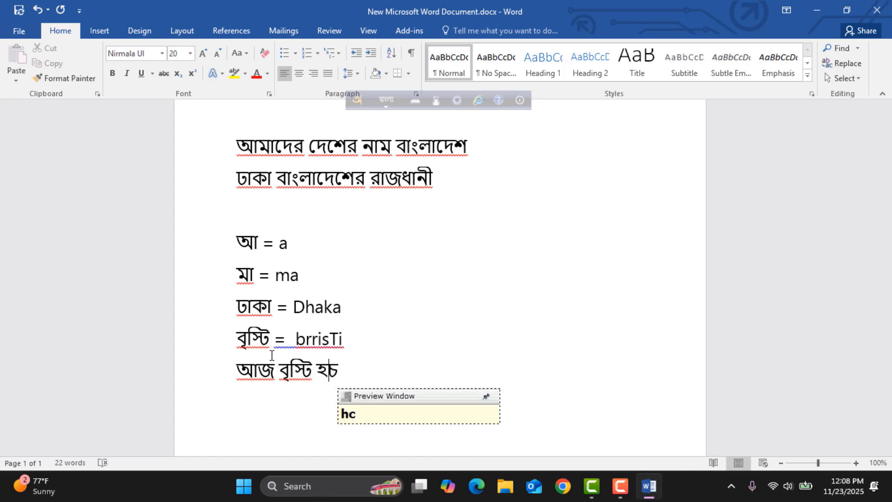
type("c")
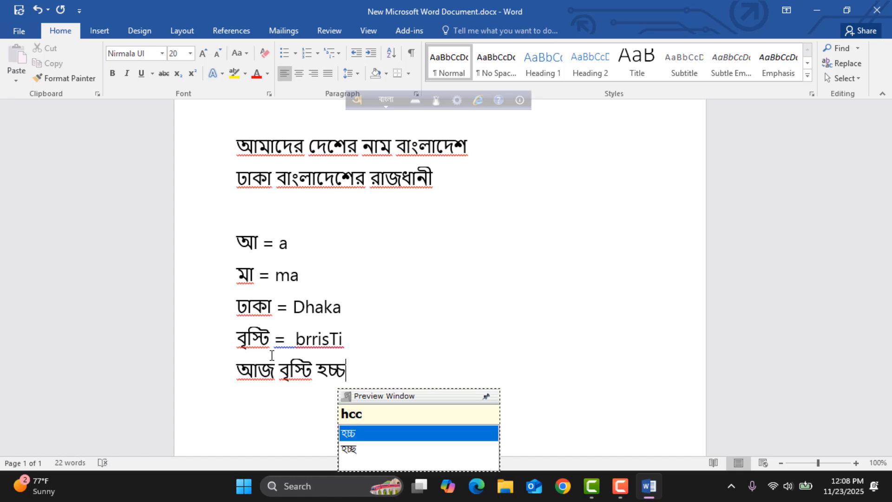
type("h")
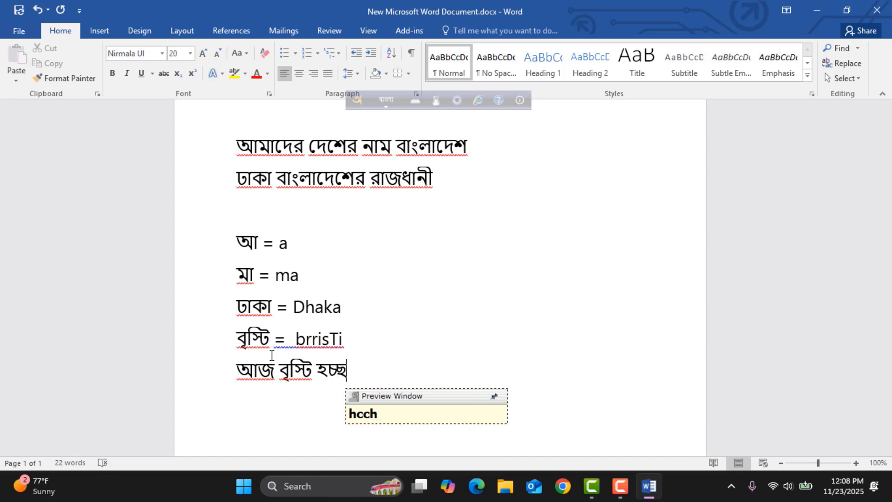
type("e")
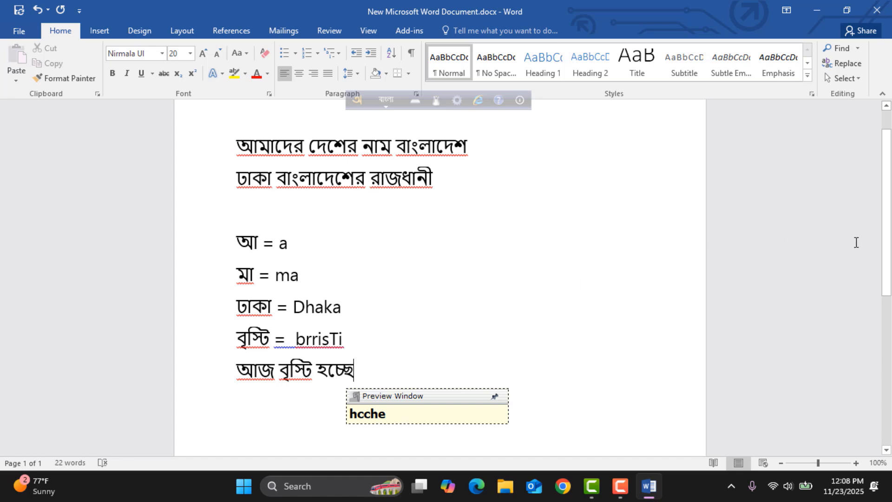
On a new line, write "আমরা বাংলাদেশে বাস করি ।" phonetically as "amra bangladeSe bas kori .".
scroll(886, 259, "down", 1)
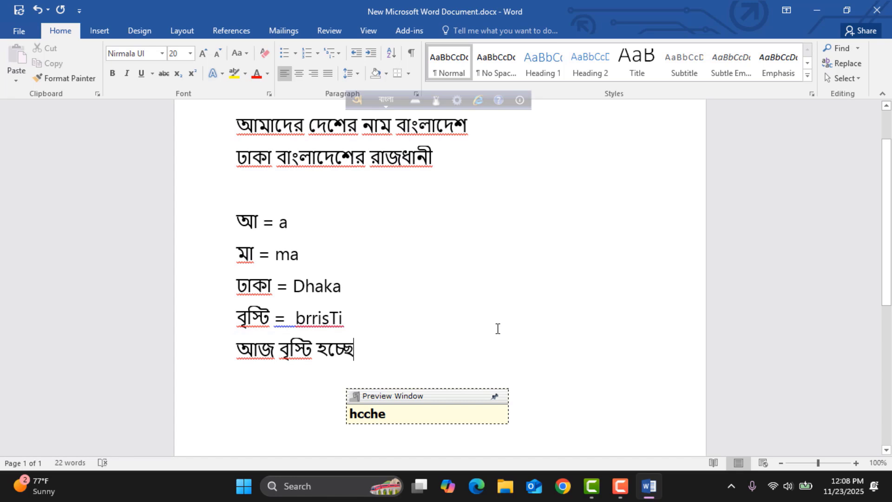
key("Return")
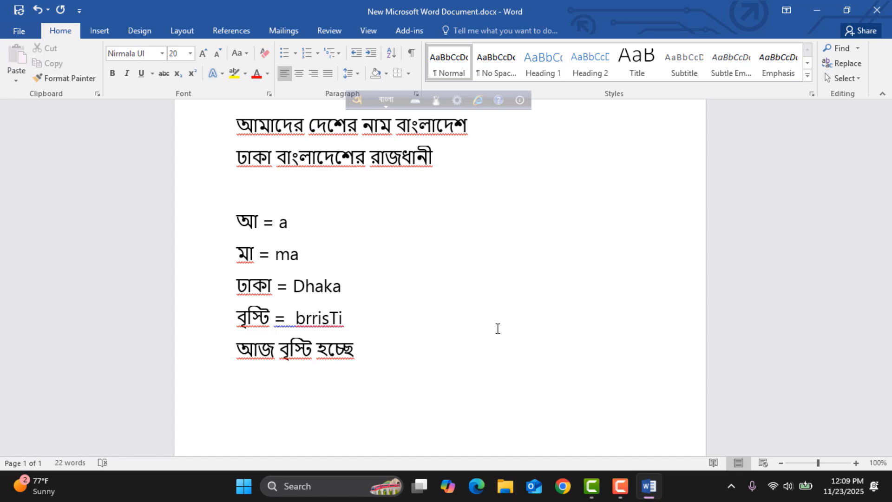
type("am")
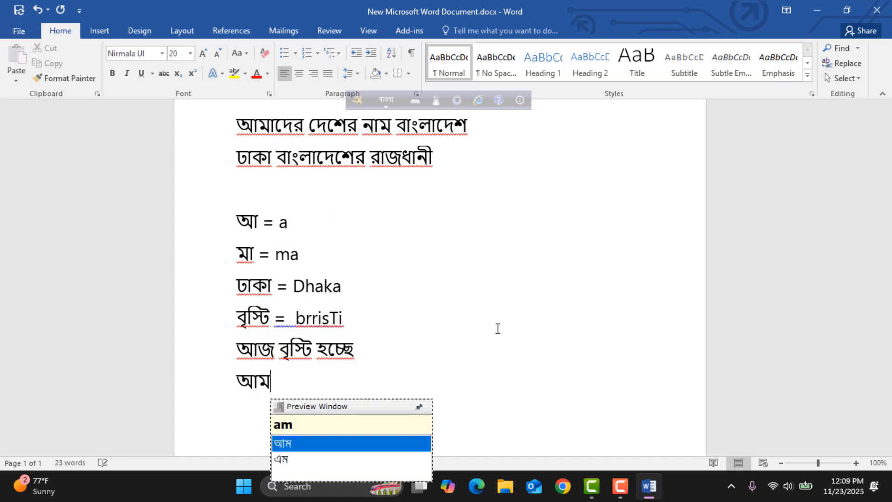
type("ra")
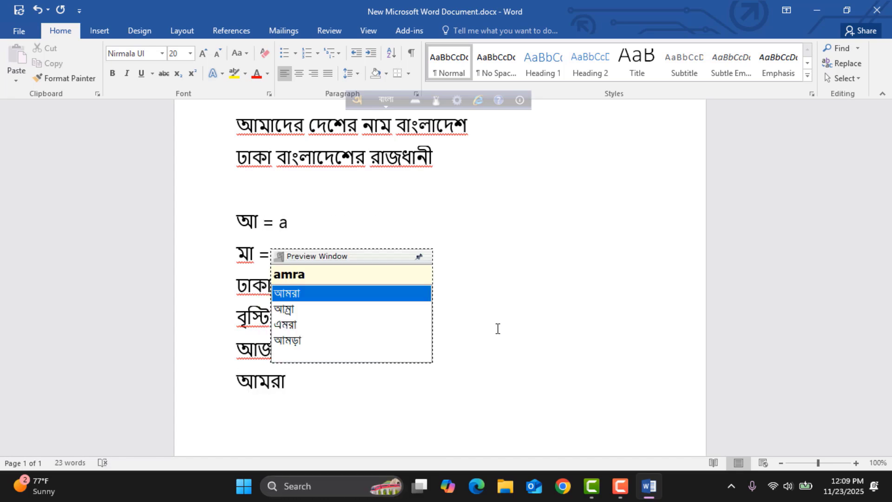
type(" bang")
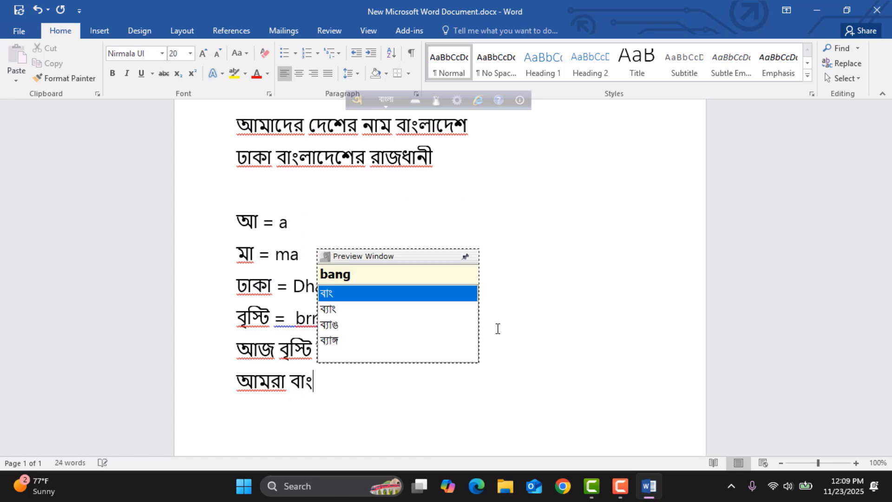
type("ladeS")
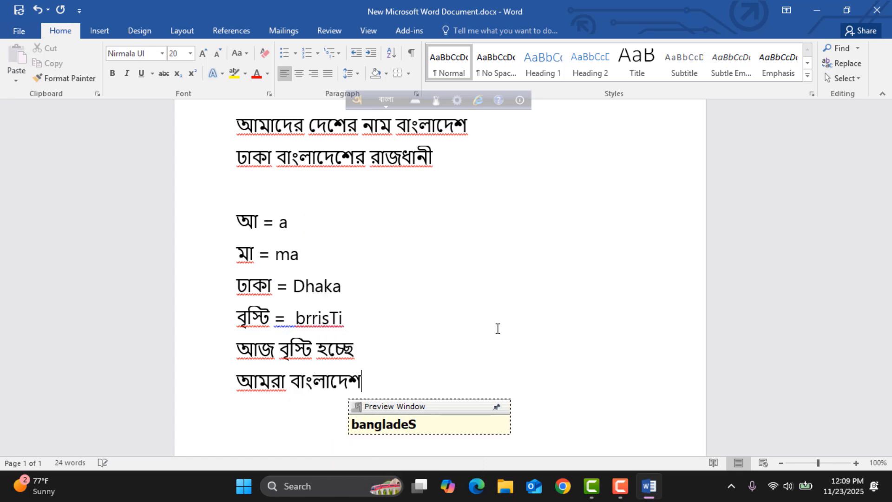
type("e bans")
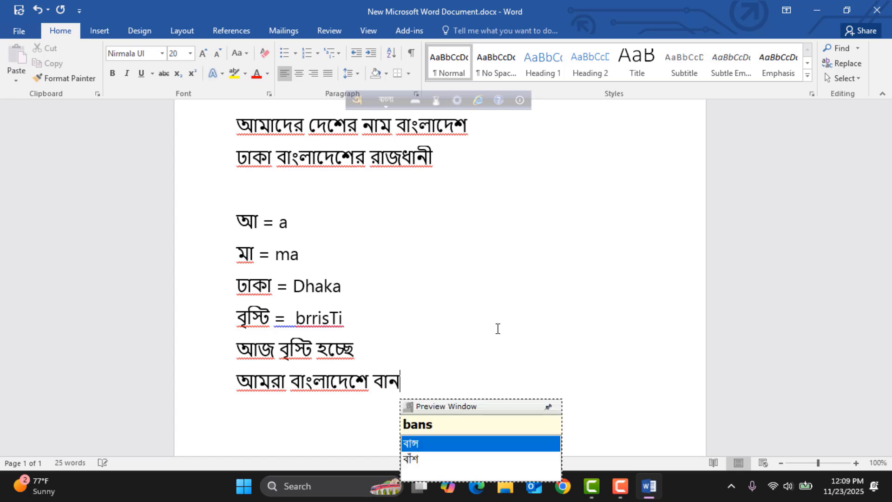
key("BackSpace")
key("BackSpace")
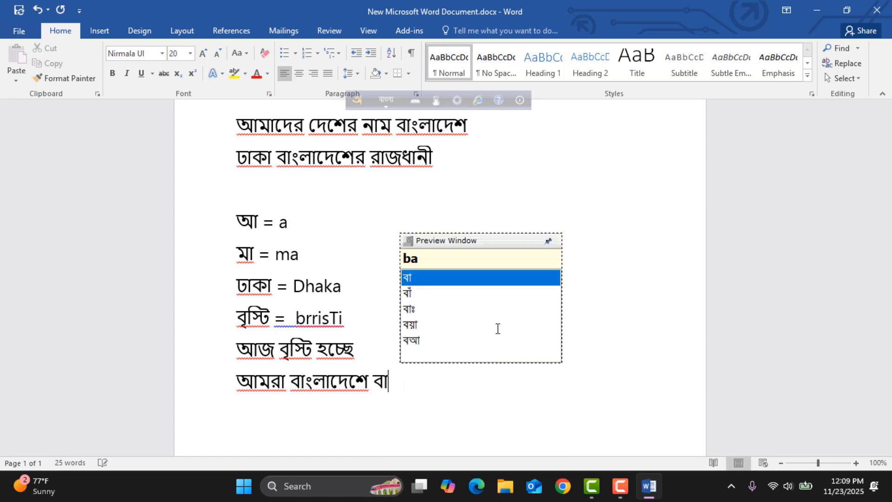
type("s k")
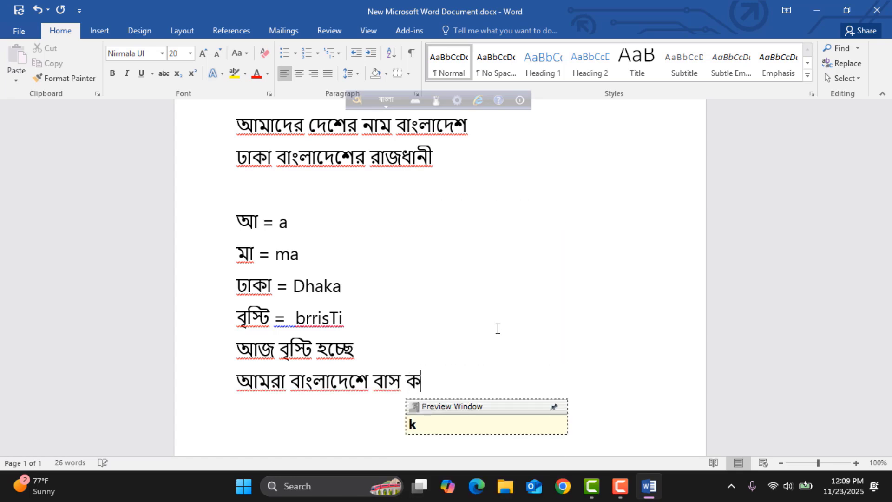
type("ori")
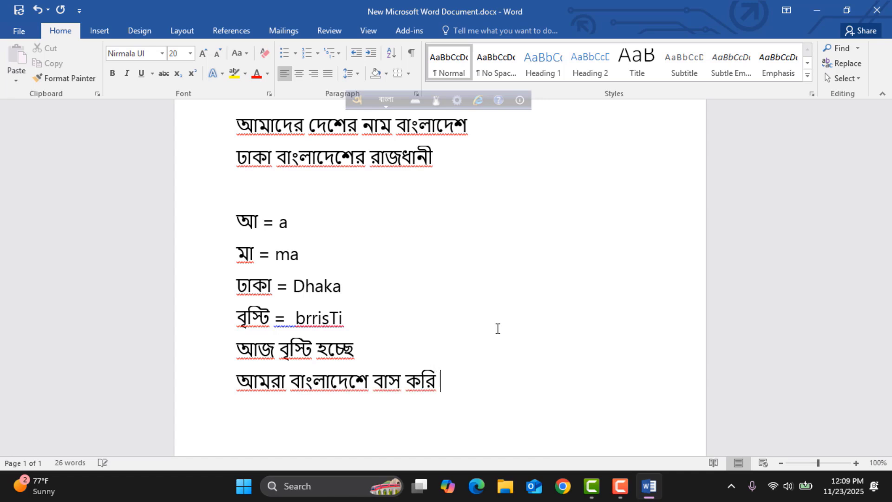
type(" .")
Continue the same line with "সুন্দর আমাদের এই দেশ।", written phonetically as "sundor amader ei deS.".
type("sun")
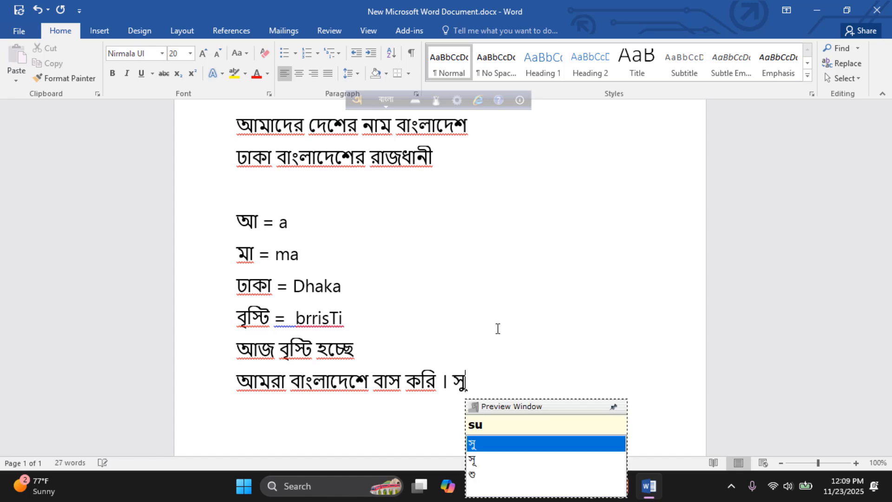
type("d")
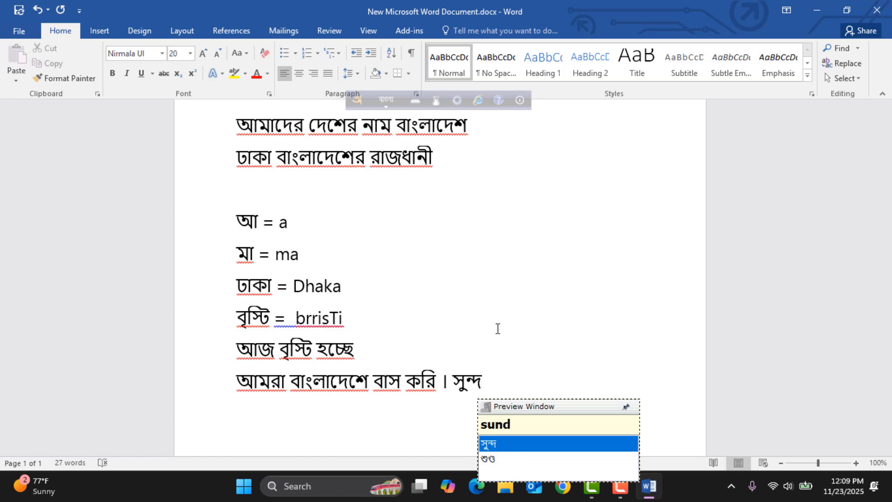
type("r")
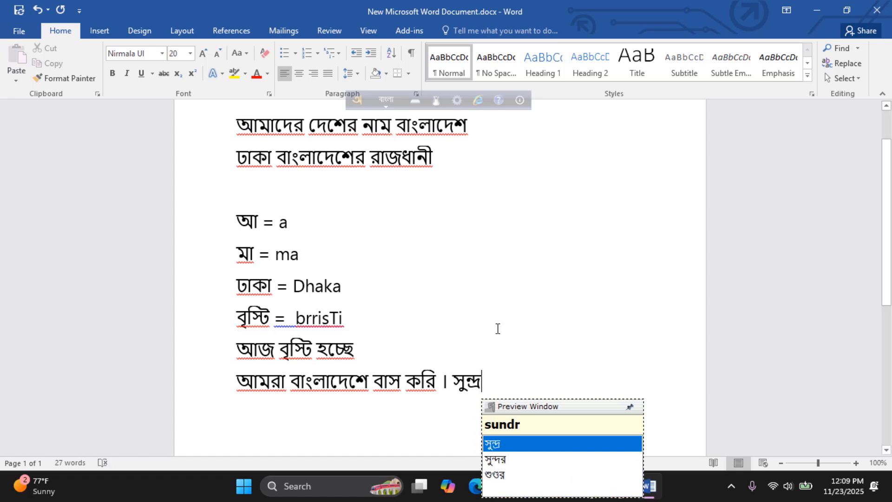
key("BackSpace")
type("or ")
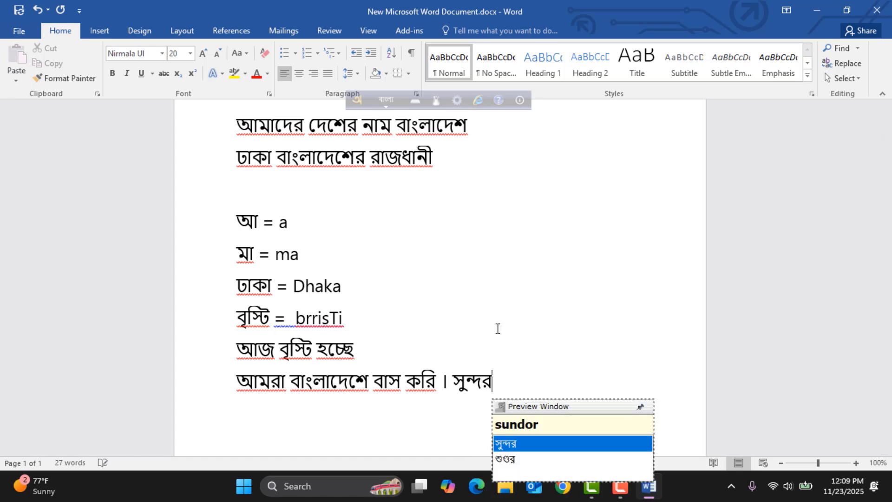
type("amade")
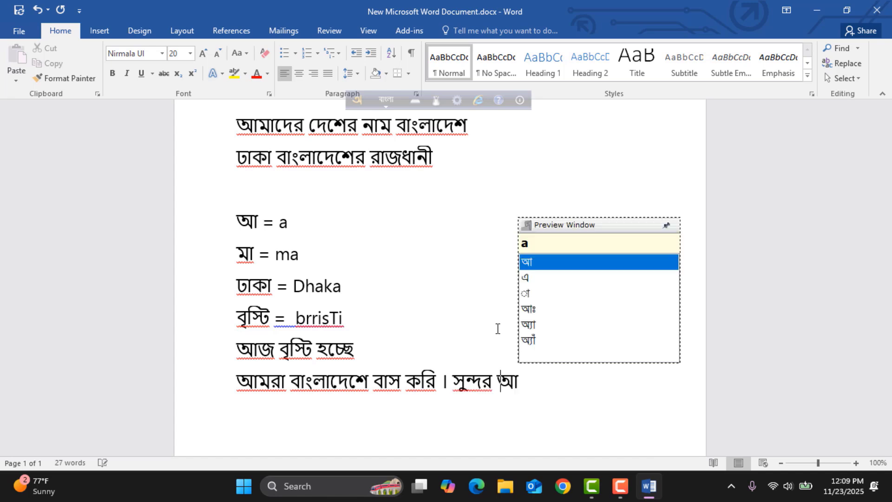
type("r")
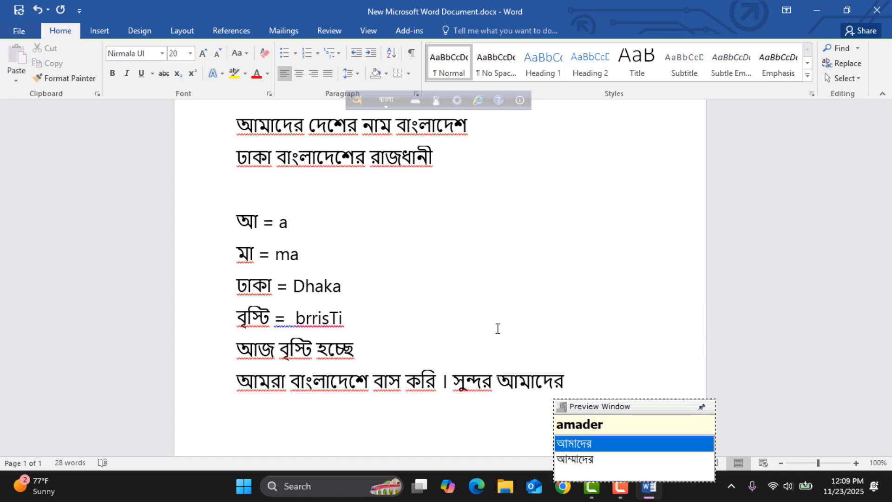
type(" e")
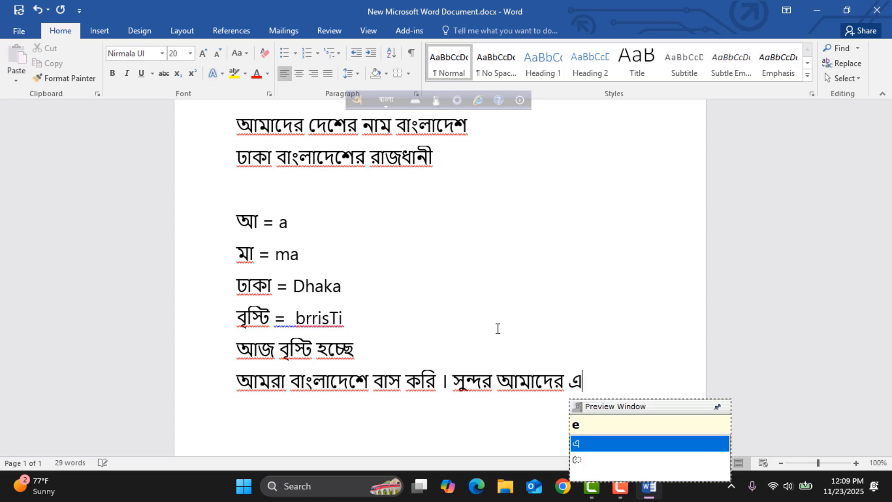
type("i de")
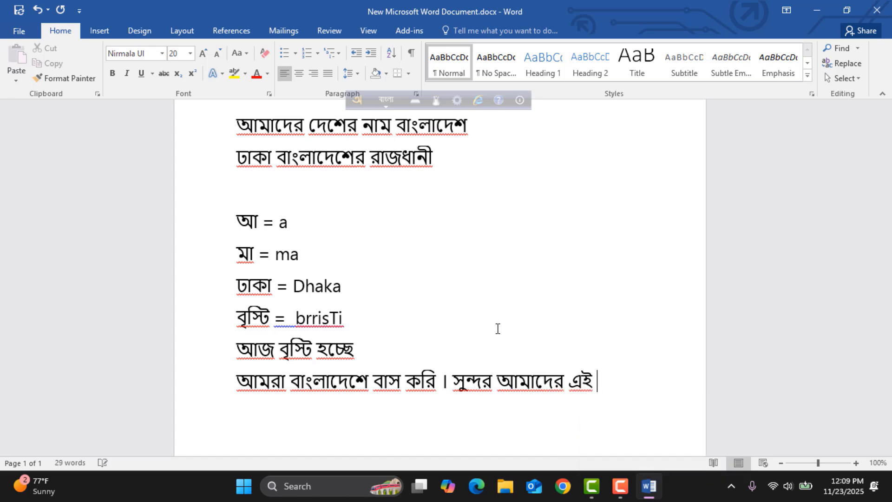
type("S")
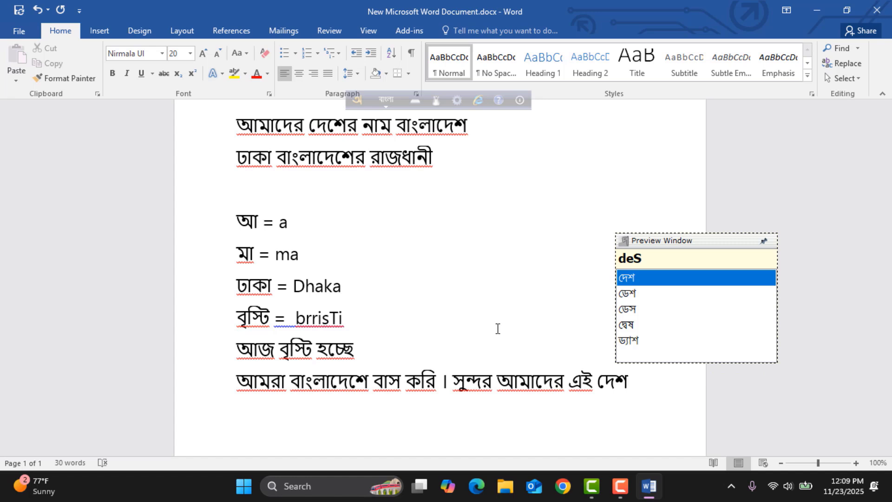
type(".")
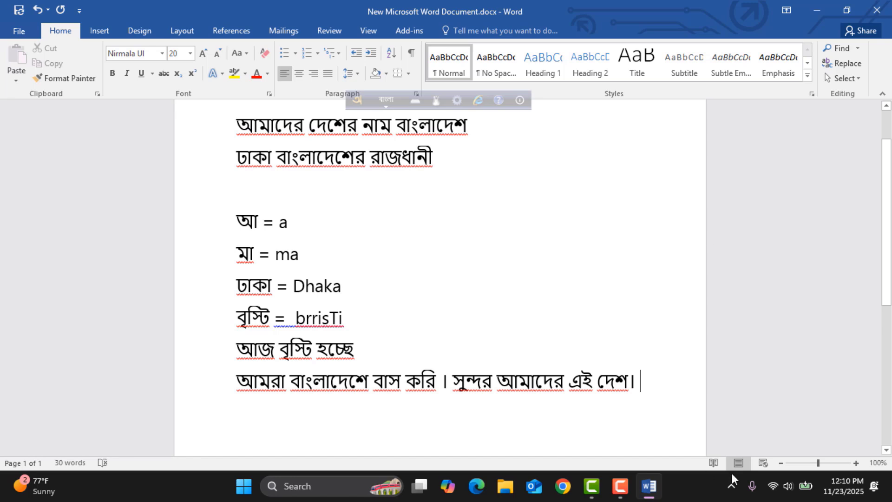
mouse_move(622, 493)
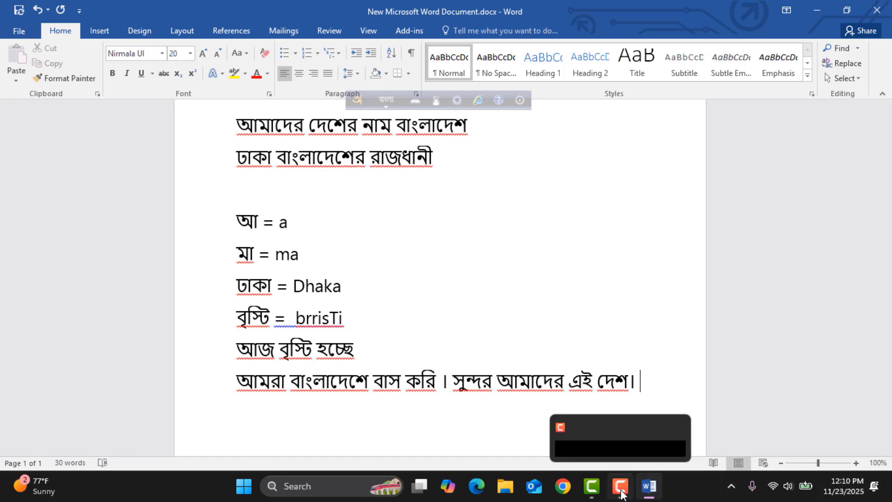
left_click(623, 436)
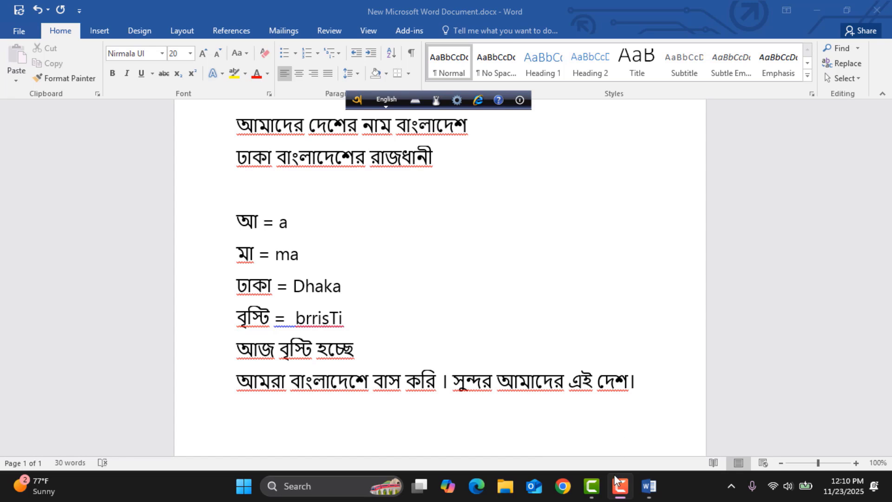
left_click(619, 490)
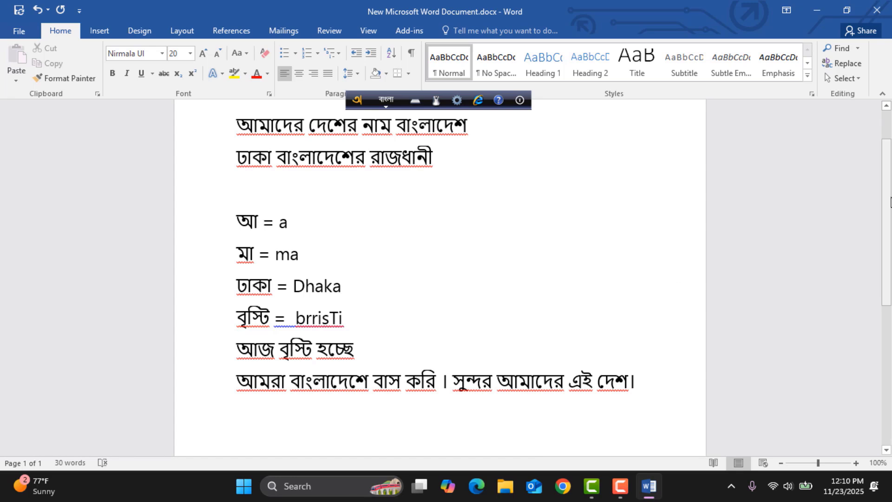
On a new line below the last sentence, write "স্বর ব" phonetically as "swr b".
left_click_drag(889, 203, 890, 249)
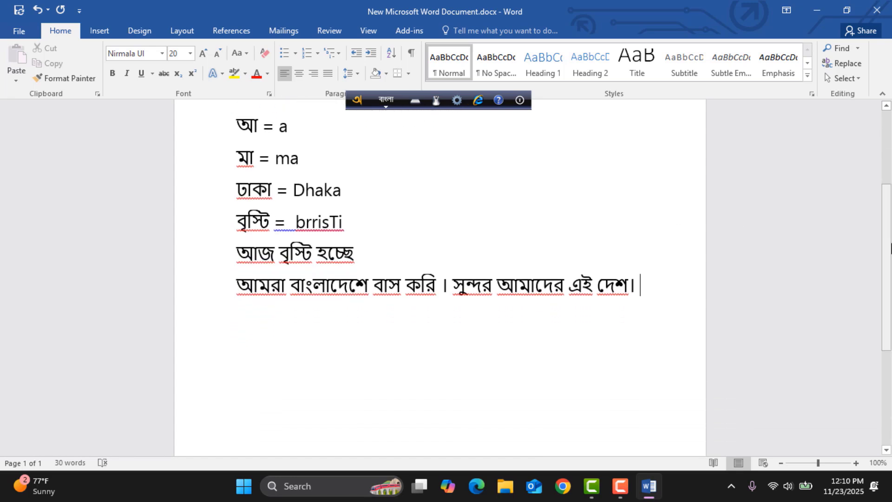
key("Return")
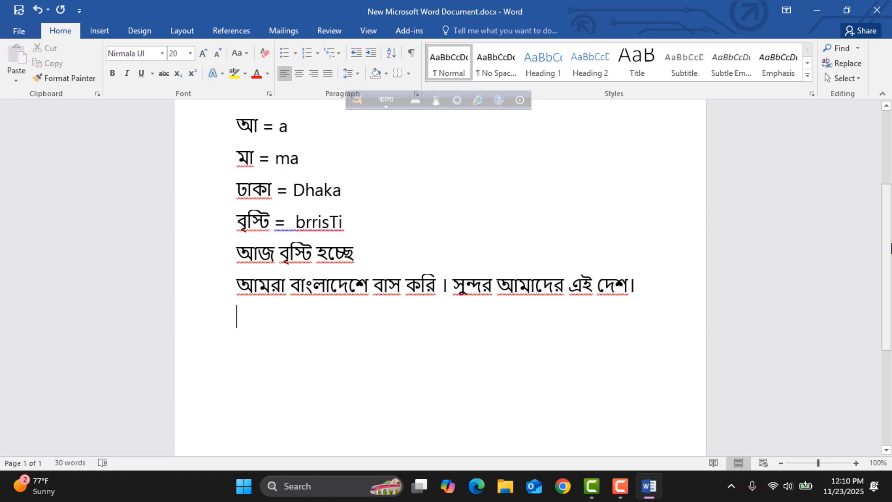
type("s")
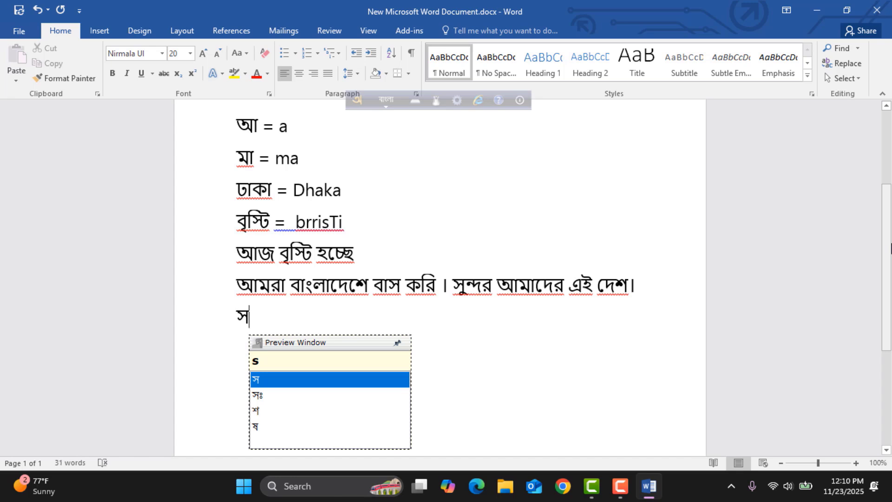
type("w")
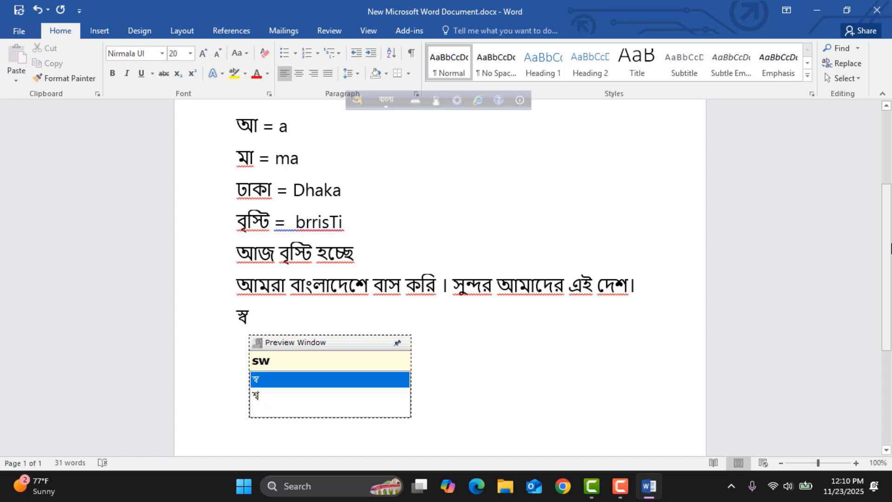
type("r b")
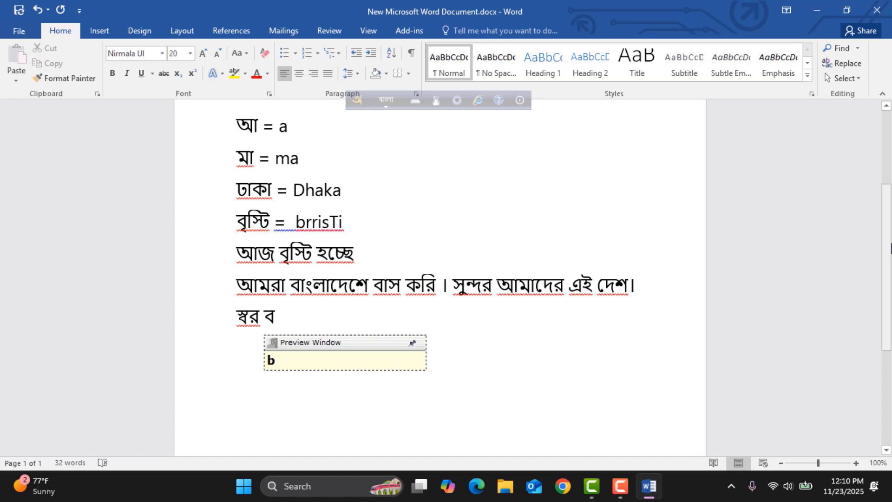
type("rrn")
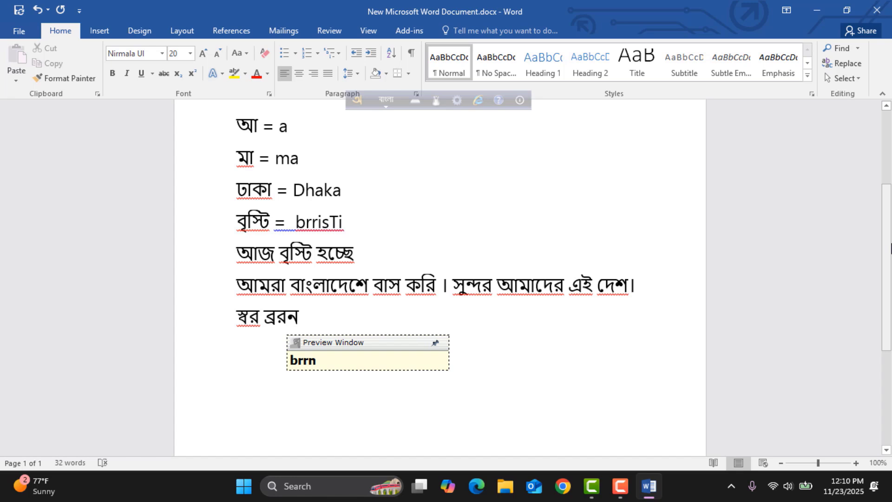
key("BackSpace")
key("BackSpace")
key("BackSpace")
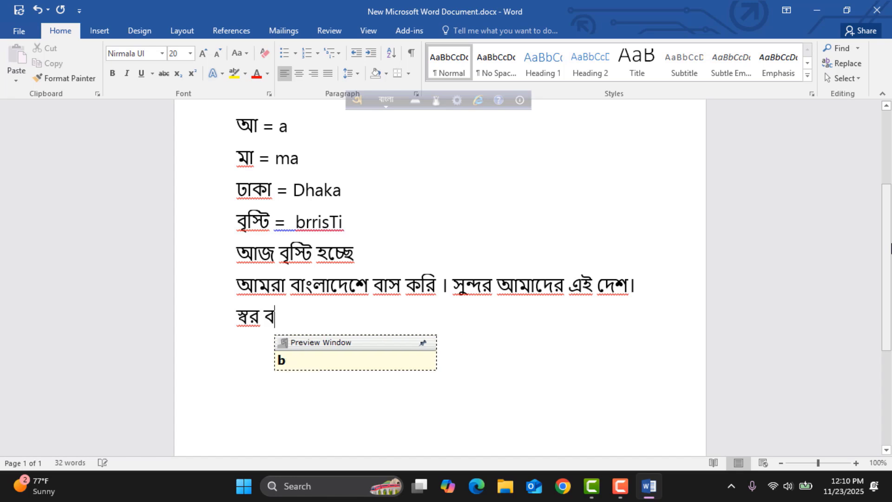
Complete the second word after "স্বর" as "বর্ণ", using the phonetic spelling "borrN" with a capital N.
type("o")
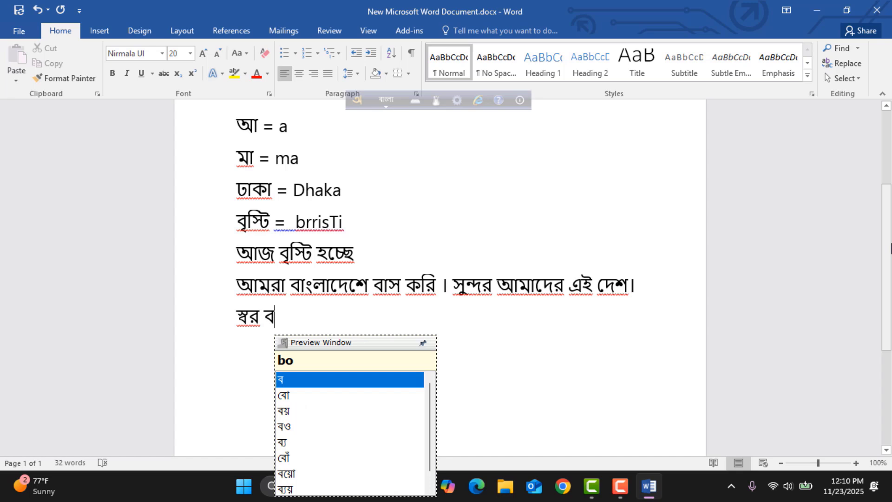
type("rrn")
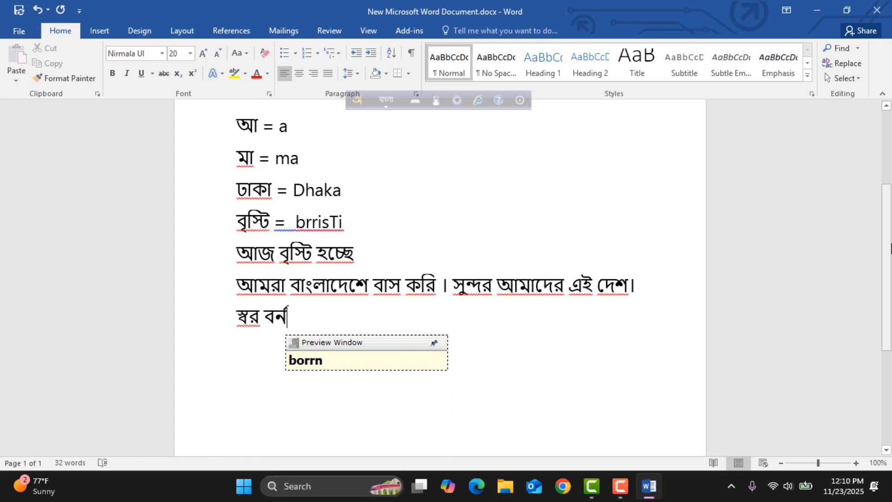
key("BackSpace")
key("BackSpace")
key("BackSpace")
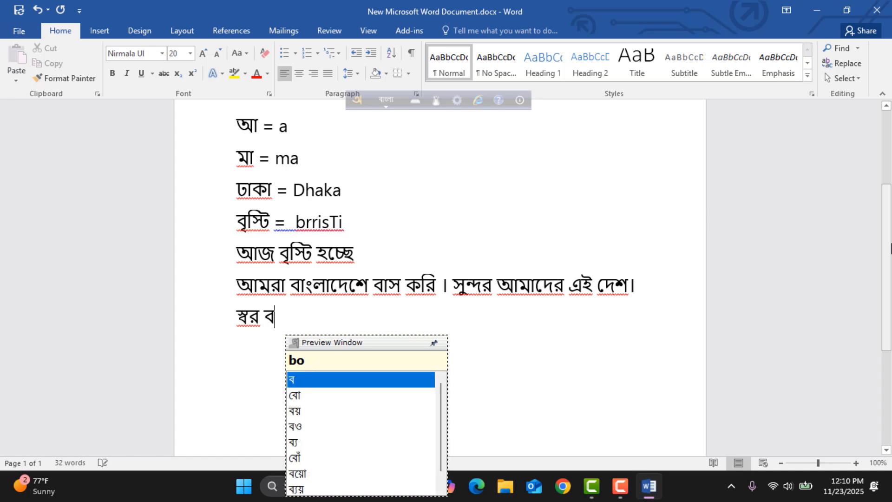
type("rr")
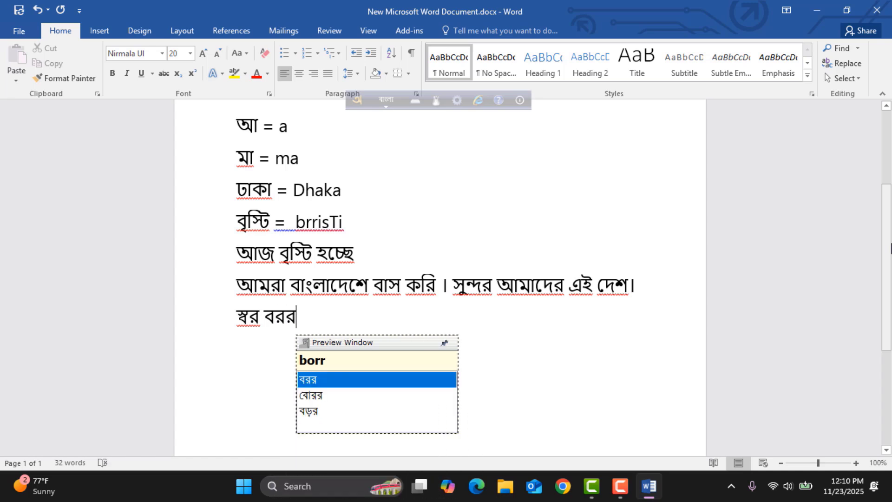
type("N")
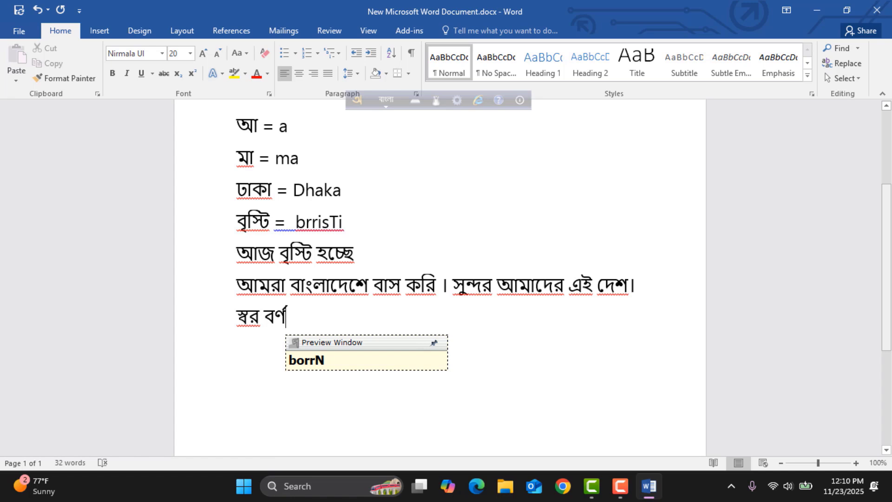
On a new line, write "স্বর =" in Bangla mode with the spelling "swr", followed by "swr" in English mode.
key("Return")
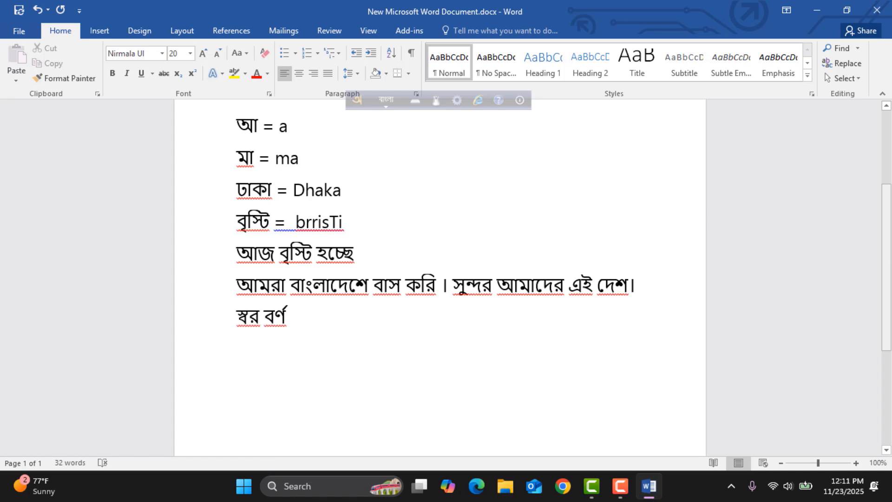
type("sw")
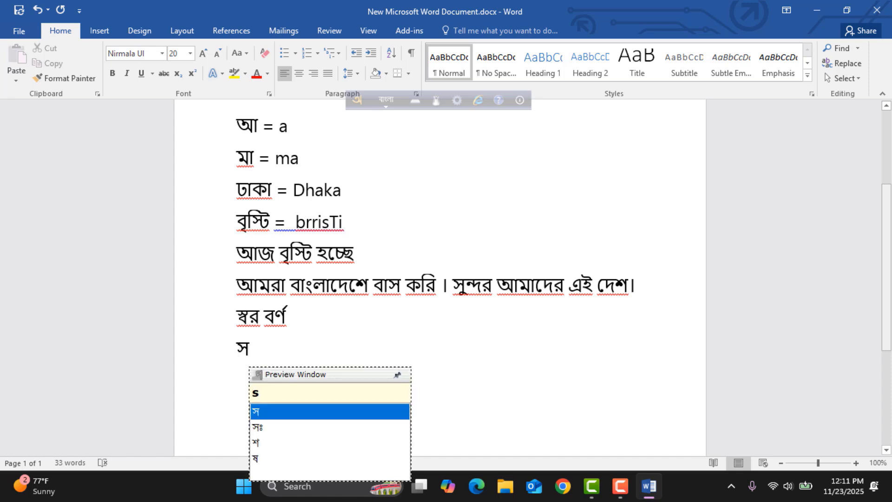
type("r")
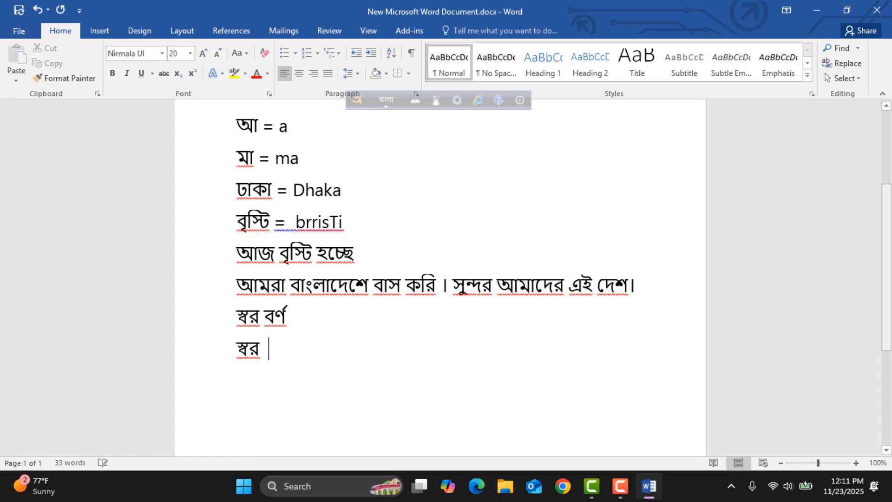
type(" =")
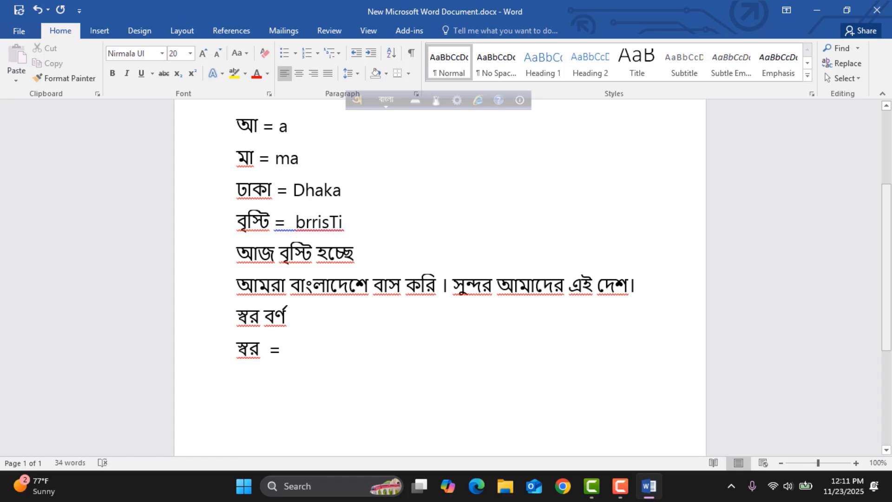
key("F12")
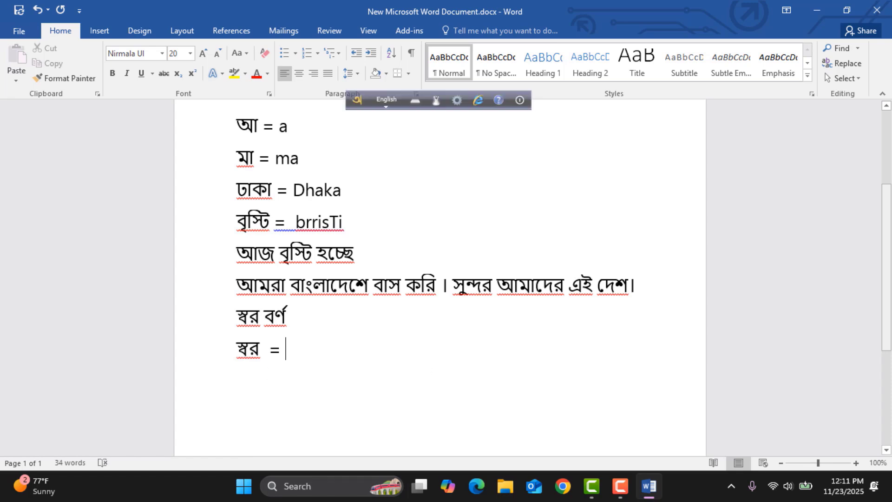
type("s")
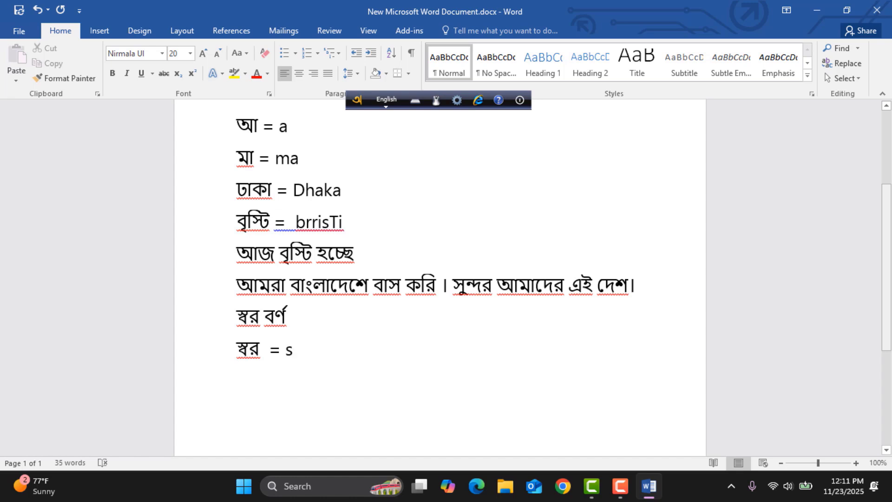
type("w")
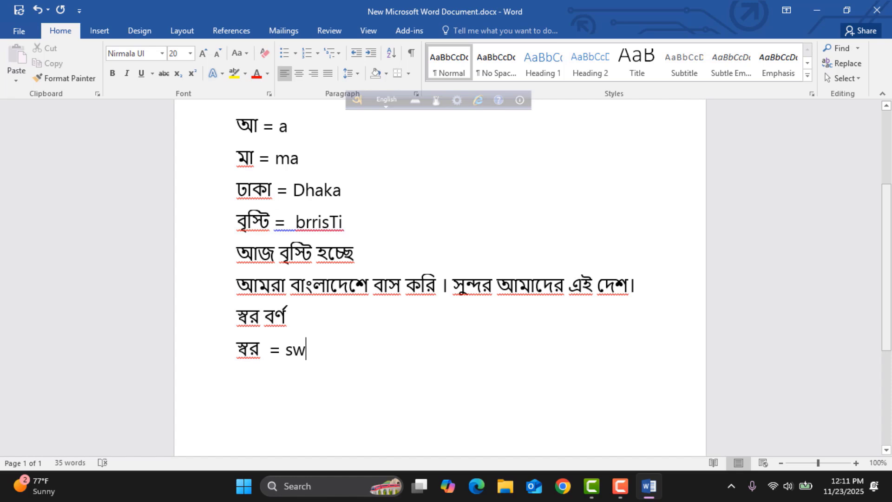
type("r")
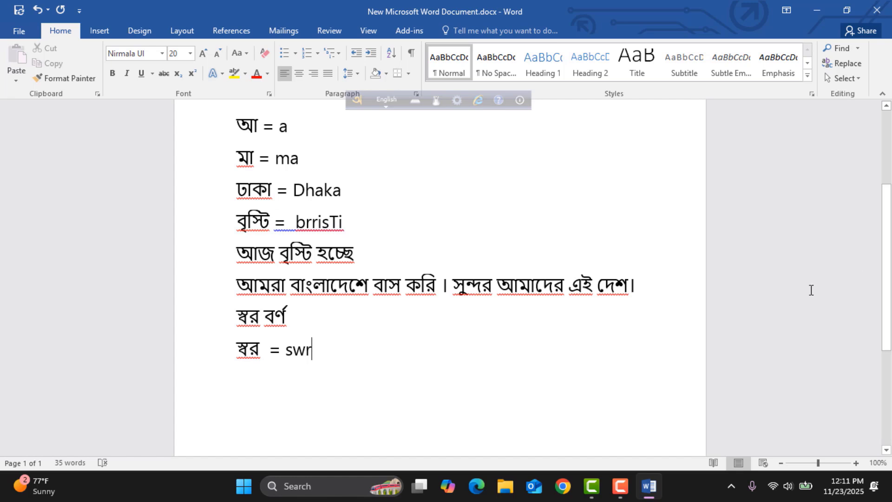
On the next line, add the example "বর্ণ = borrN", with the word in Bangla mode and its phonetic spelling in English mode.
key("Return")
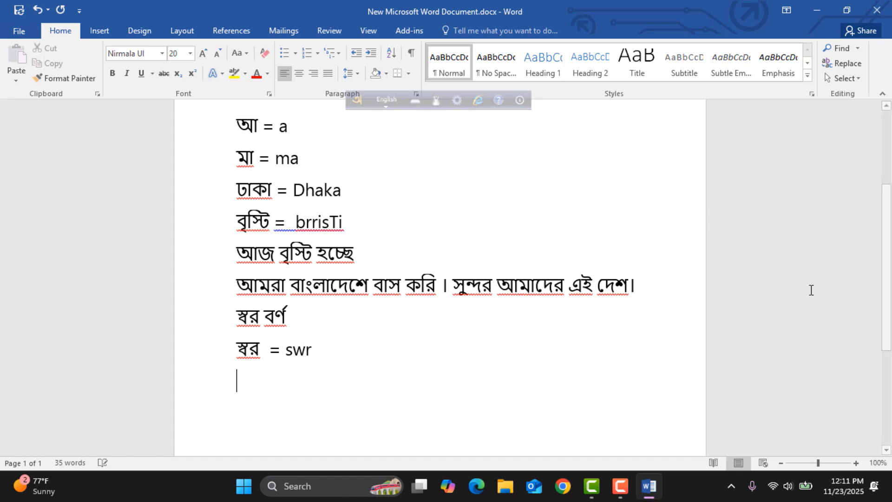
key("F12")
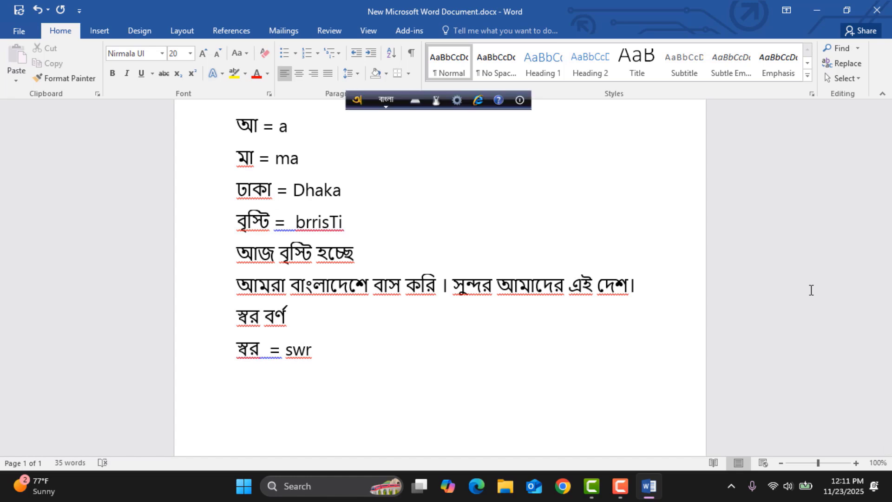
type("bo")
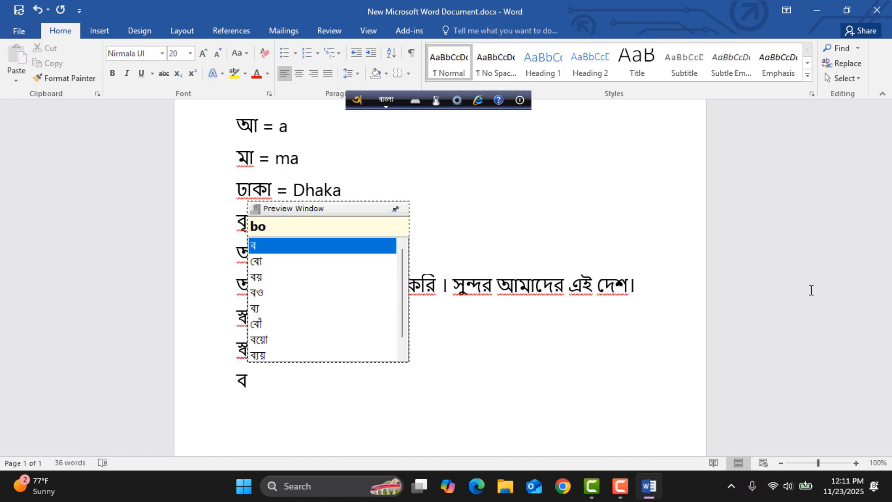
type("rrN")
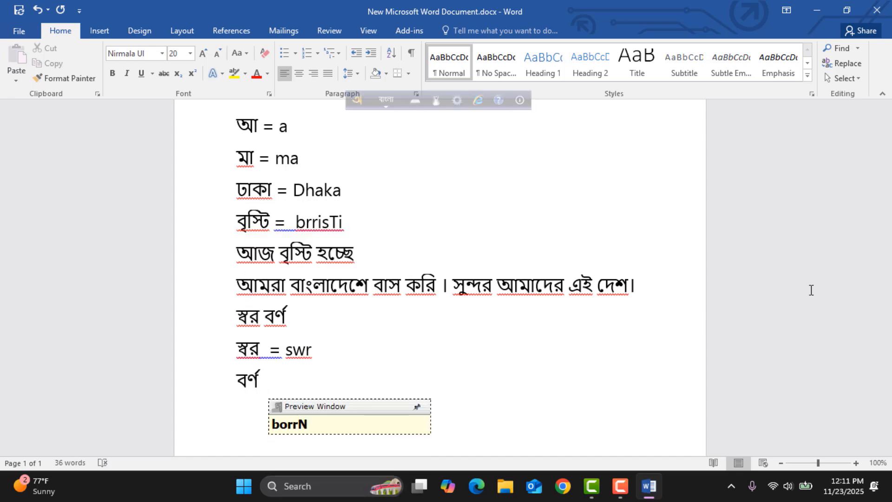
type(" =")
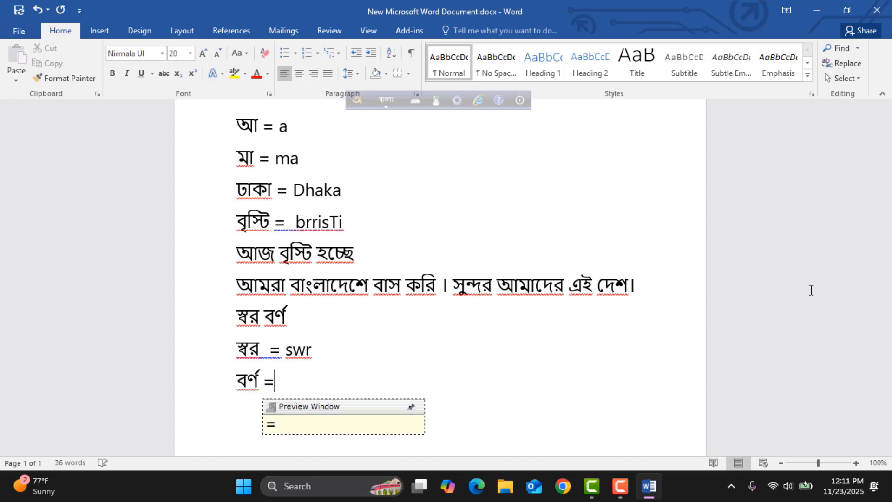
key("F12")
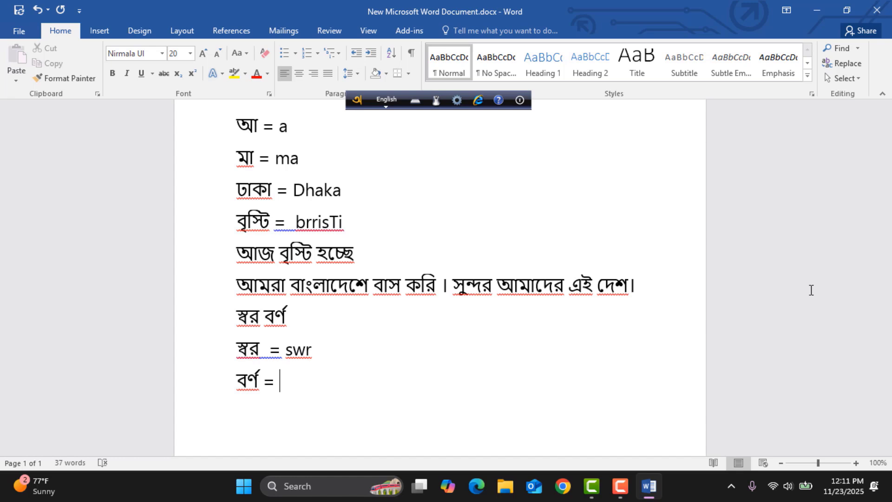
type("borrN")
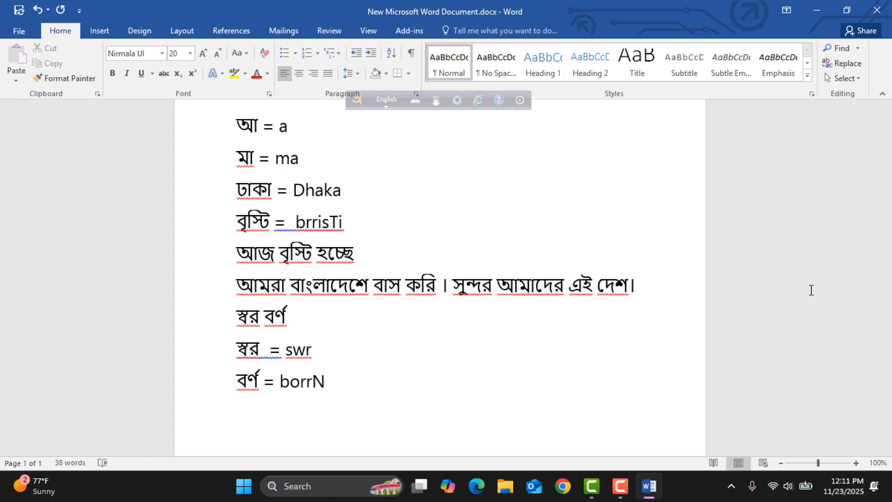
Below the "বর্ণ" example, add the line "ব্যঞ্জণ = bynjN", with the conjunct word in Bangla mode and its spelling in English mode.
key("Return")
type("n")
key("BackSpace")
key("F12")
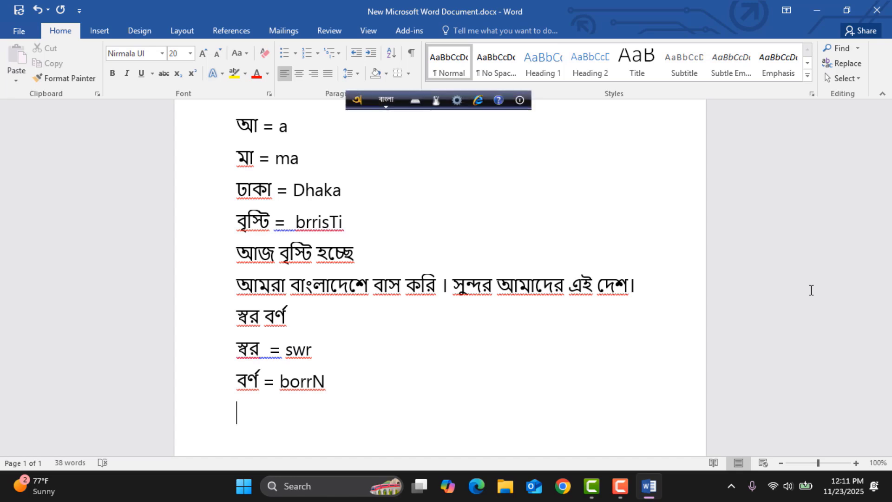
type("by")
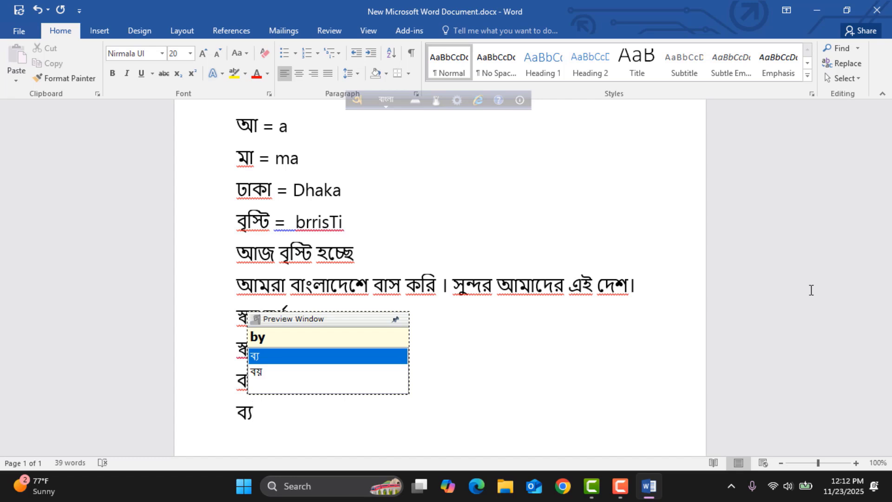
type("n")
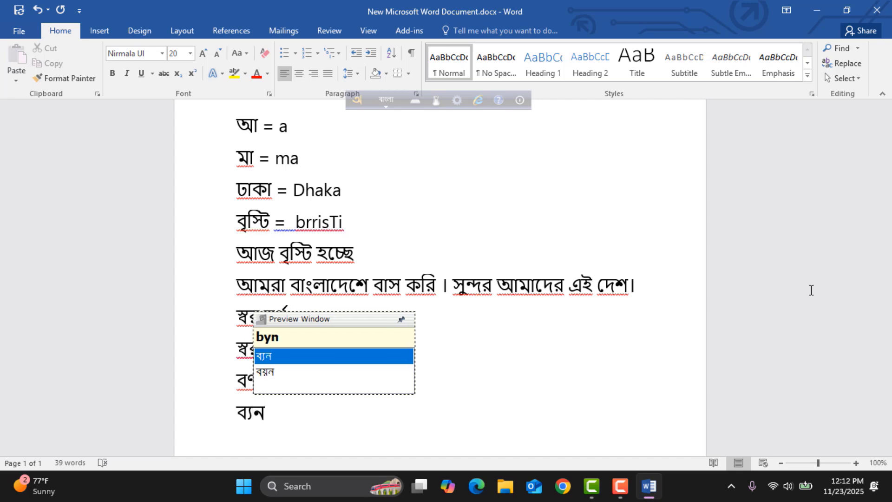
type("j")
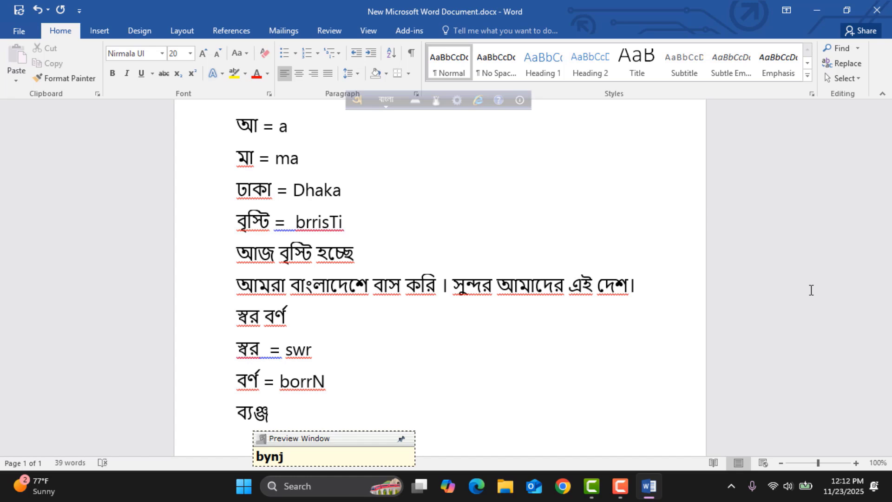
type("N")
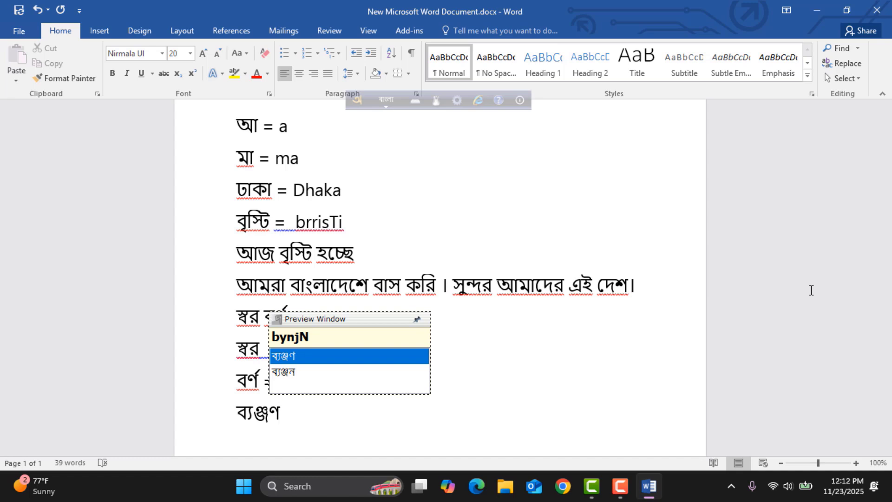
type(" =")
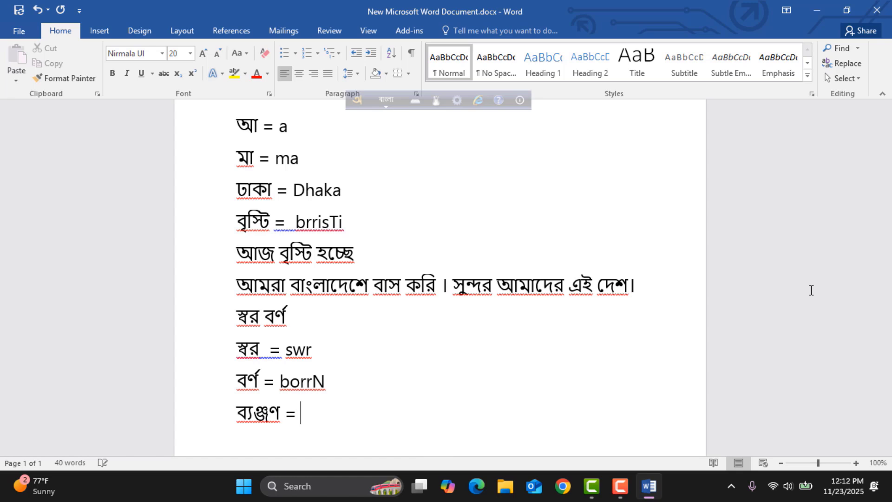
key("F12")
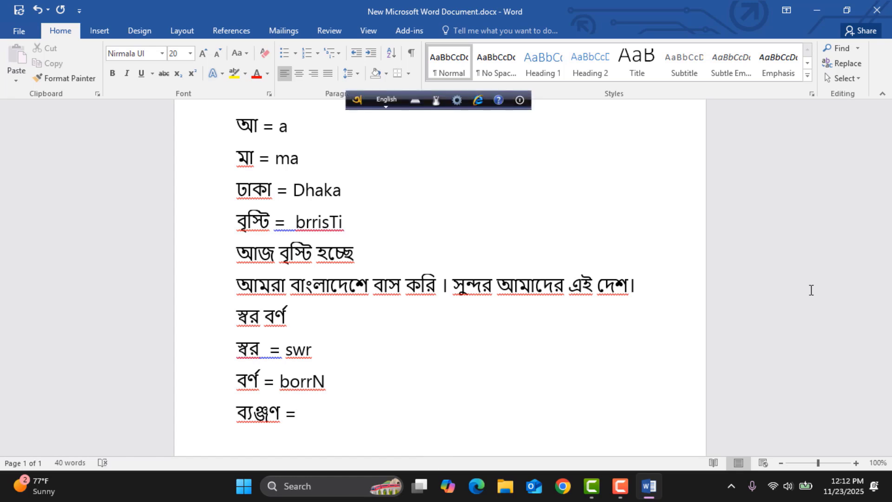
type("byn")
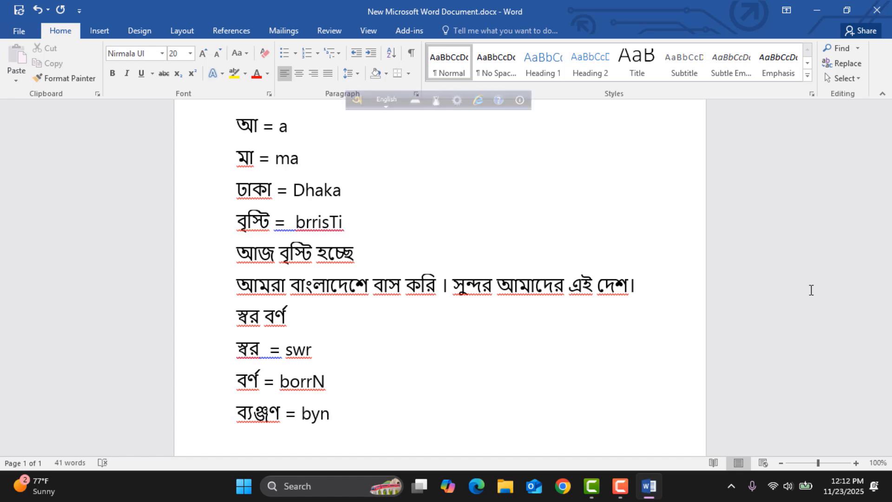
type("jN")
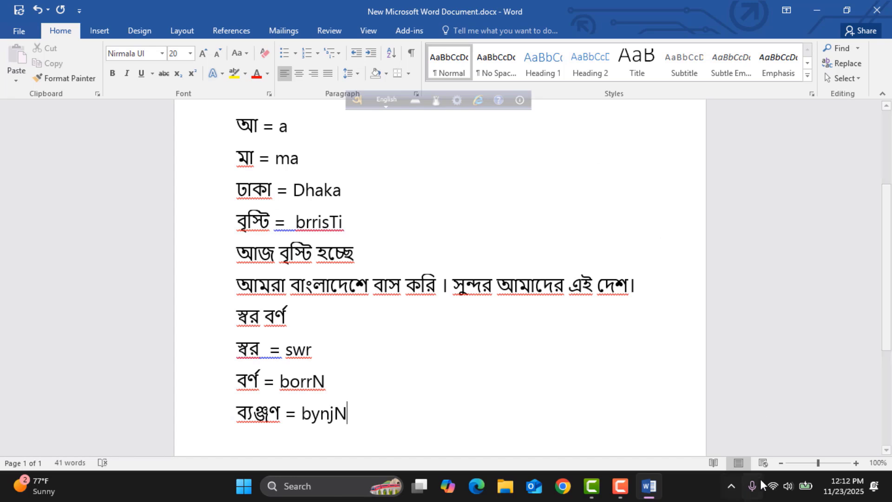
mouse_move(625, 493)
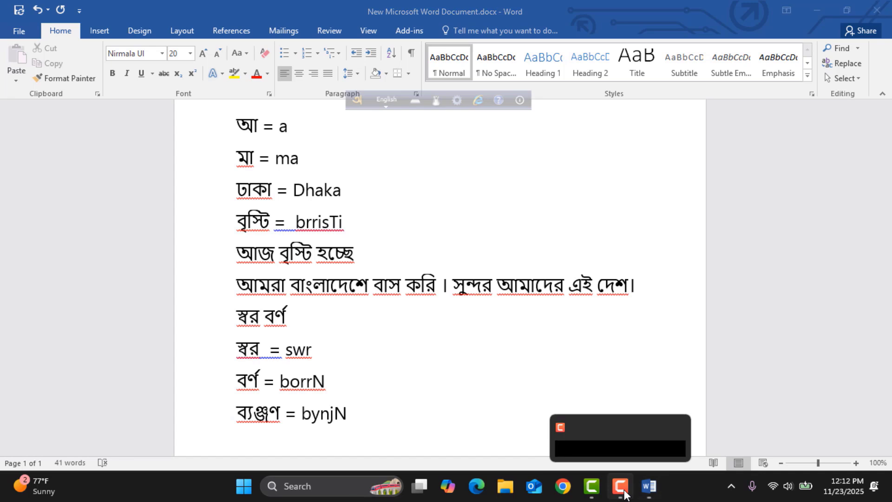
left_click(623, 429)
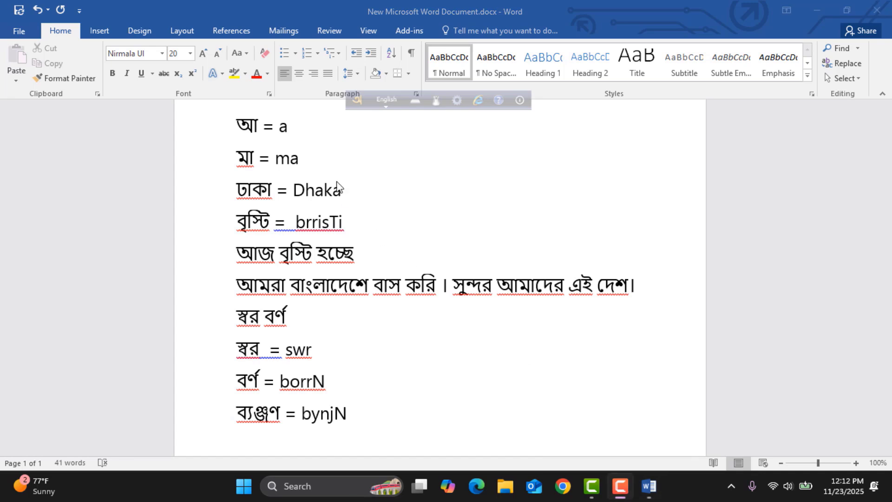